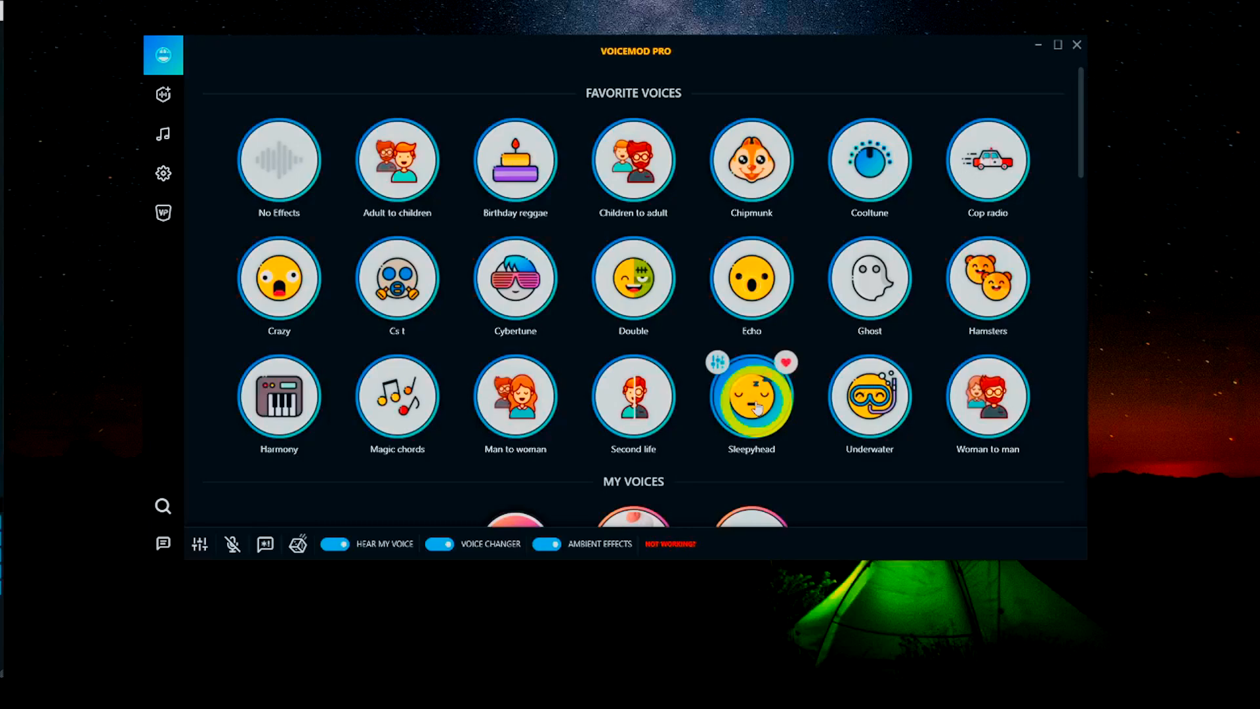
Select the Birthday reggae voice, turn off Voice Changer (F2) and Hear My Voice (F1), and open Settings
{"action": "left_click", "coordinate": [517, 192]}
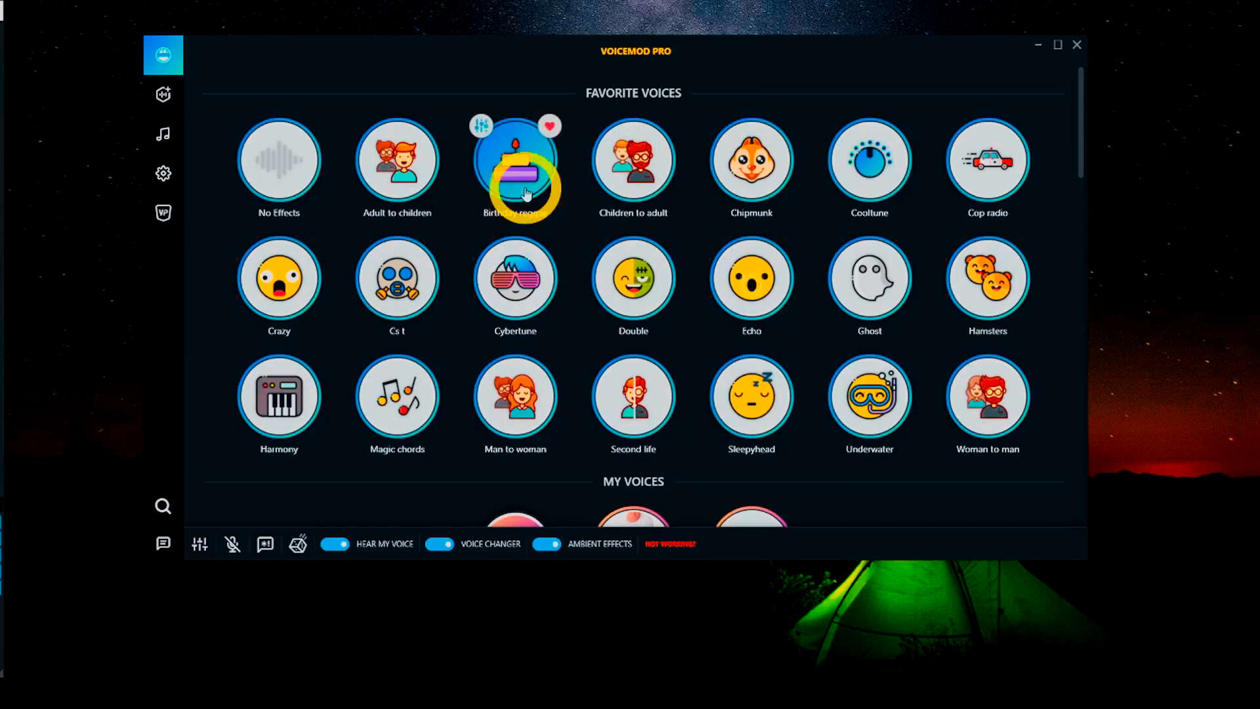
{"action": "key", "text": "F2"}
{"action": "key", "text": "F1"}
{"action": "key", "text": "F1"}
{"action": "key", "text": "F1"}
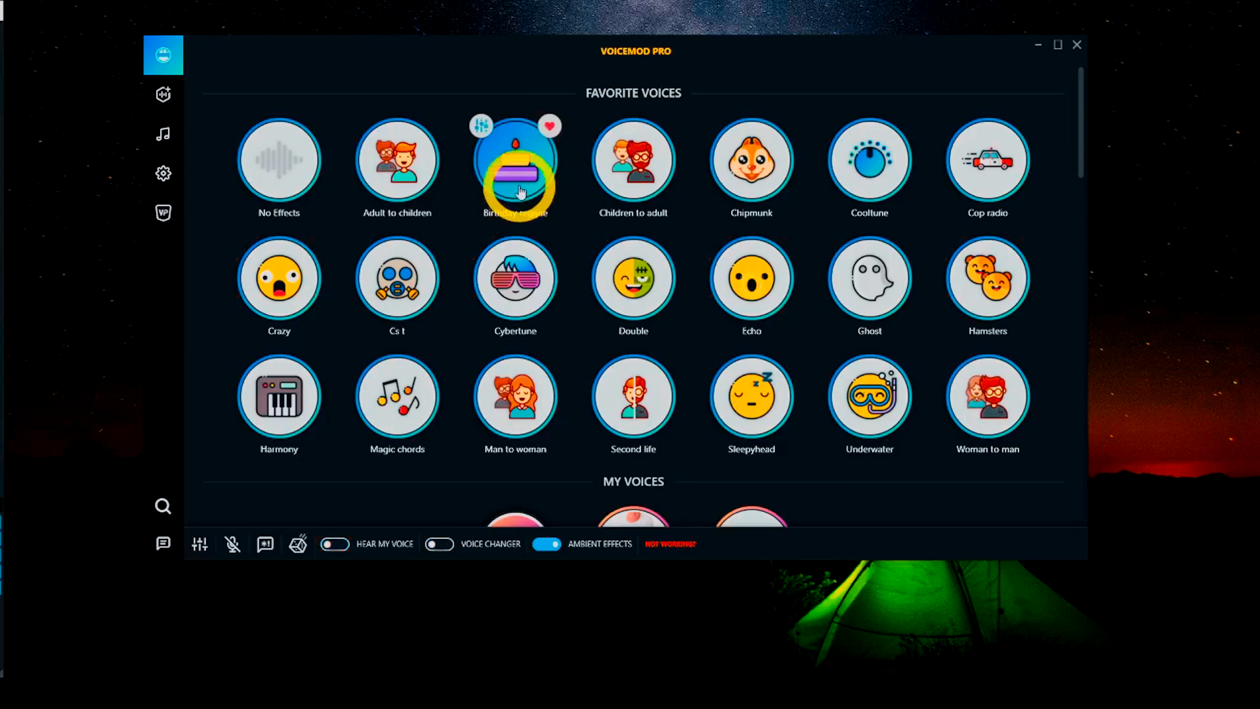
{"action": "left_click", "coordinate": [163, 173]}
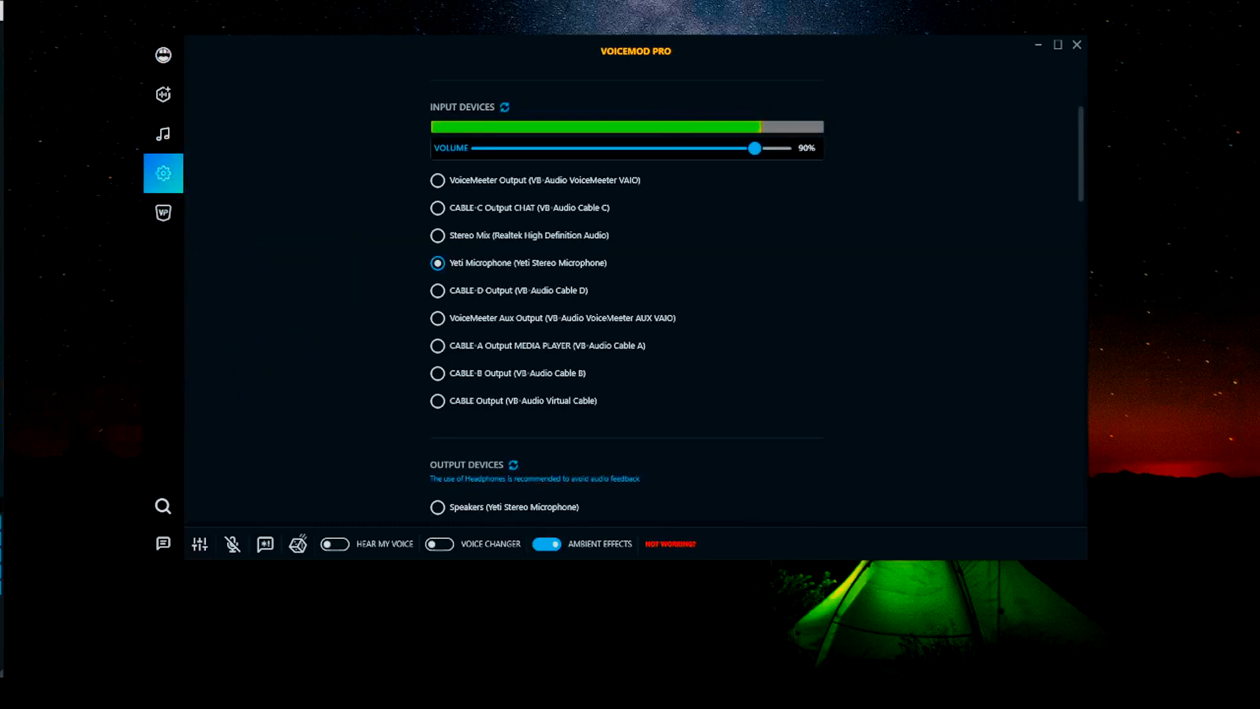
Keep Yeti Microphone as Voicemod's input device and scroll down to review the output devices
{"action": "left_click", "coordinate": [578, 278]}
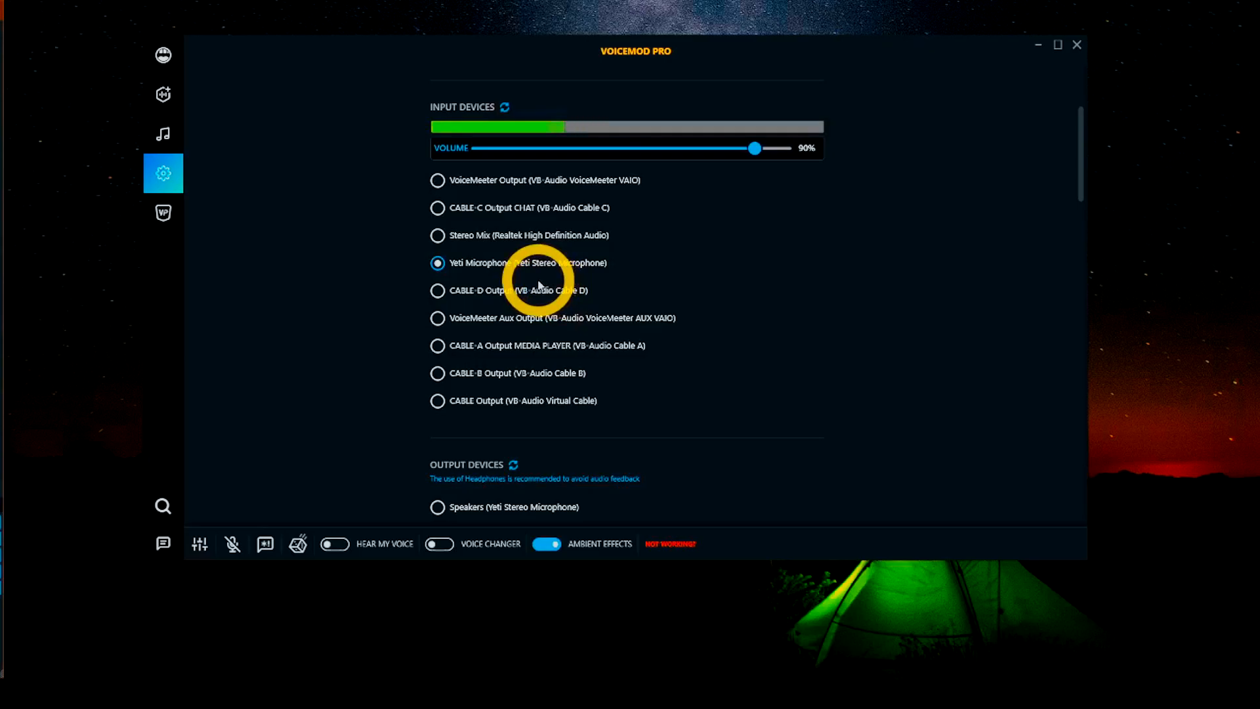
{"action": "scroll", "coordinate": [540, 284], "scroll_direction": "down", "scroll_amount": 3}
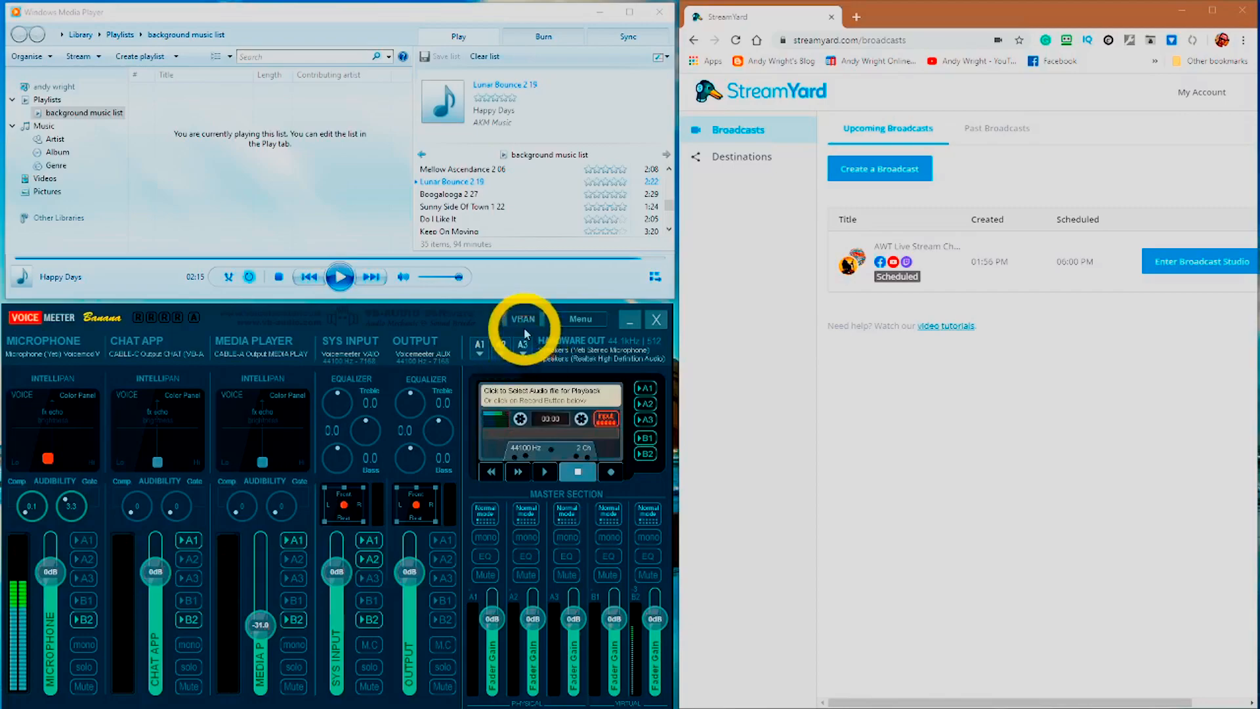
Leave output A1 unchanged and set output A2 to WDM: Speakers (Realtek High Definition Audio)
{"action": "left_click", "coordinate": [480, 358]}
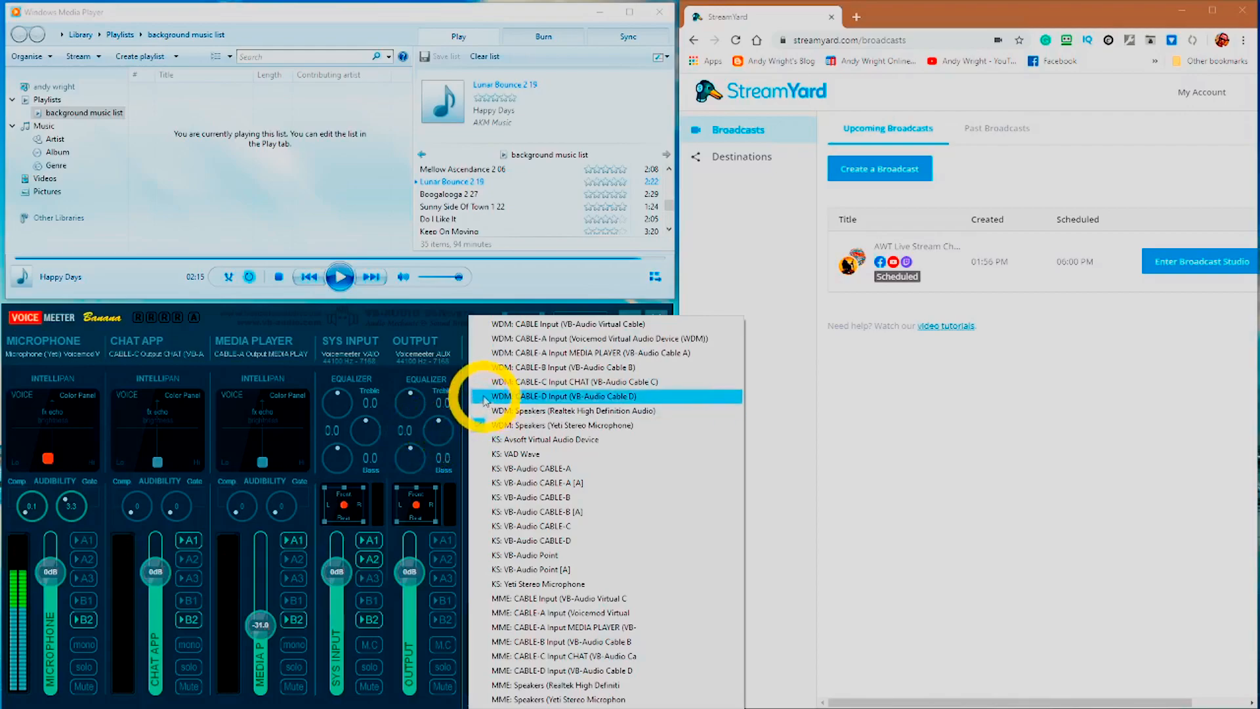
{"action": "left_click", "coordinate": [467, 344]}
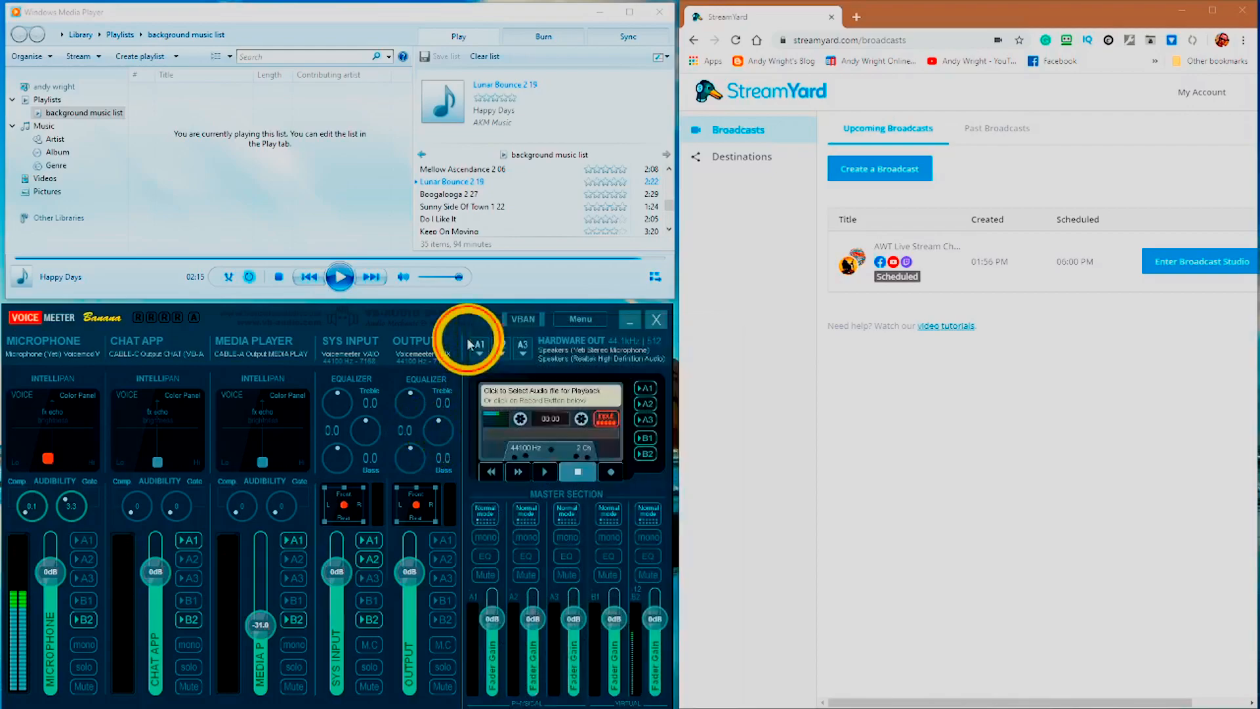
{"action": "left_click", "coordinate": [500, 353]}
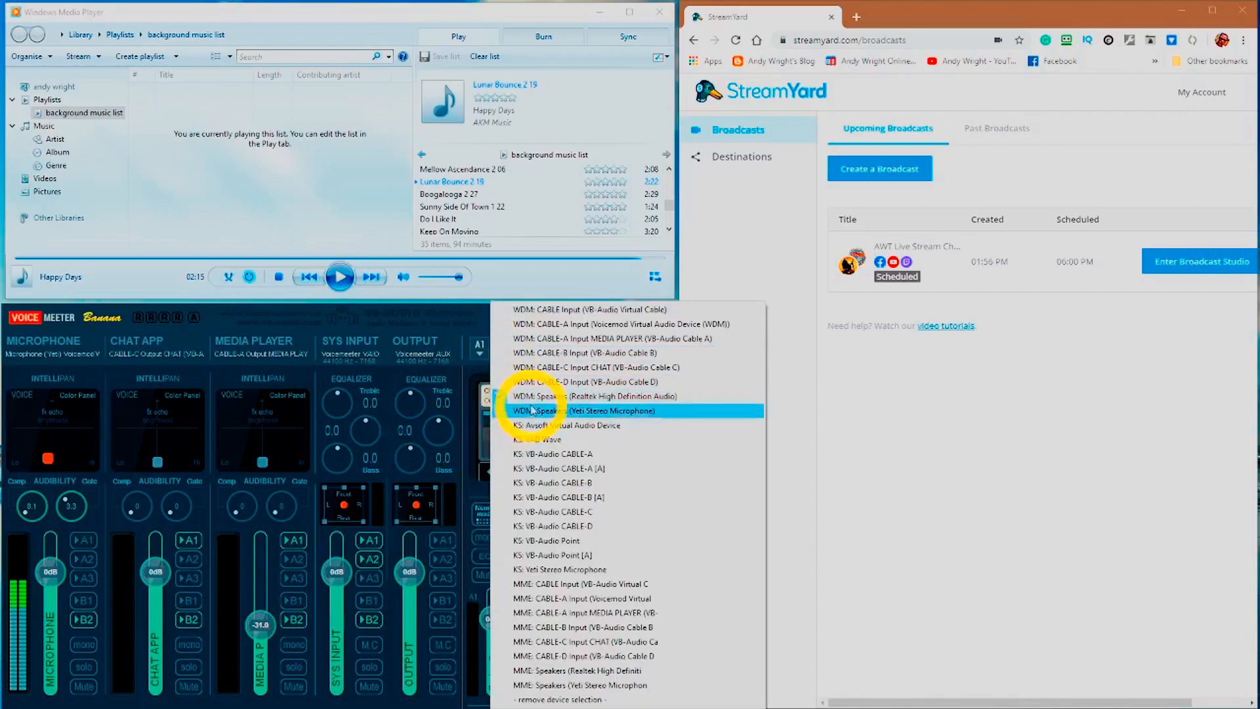
{"action": "left_click", "coordinate": [540, 398]}
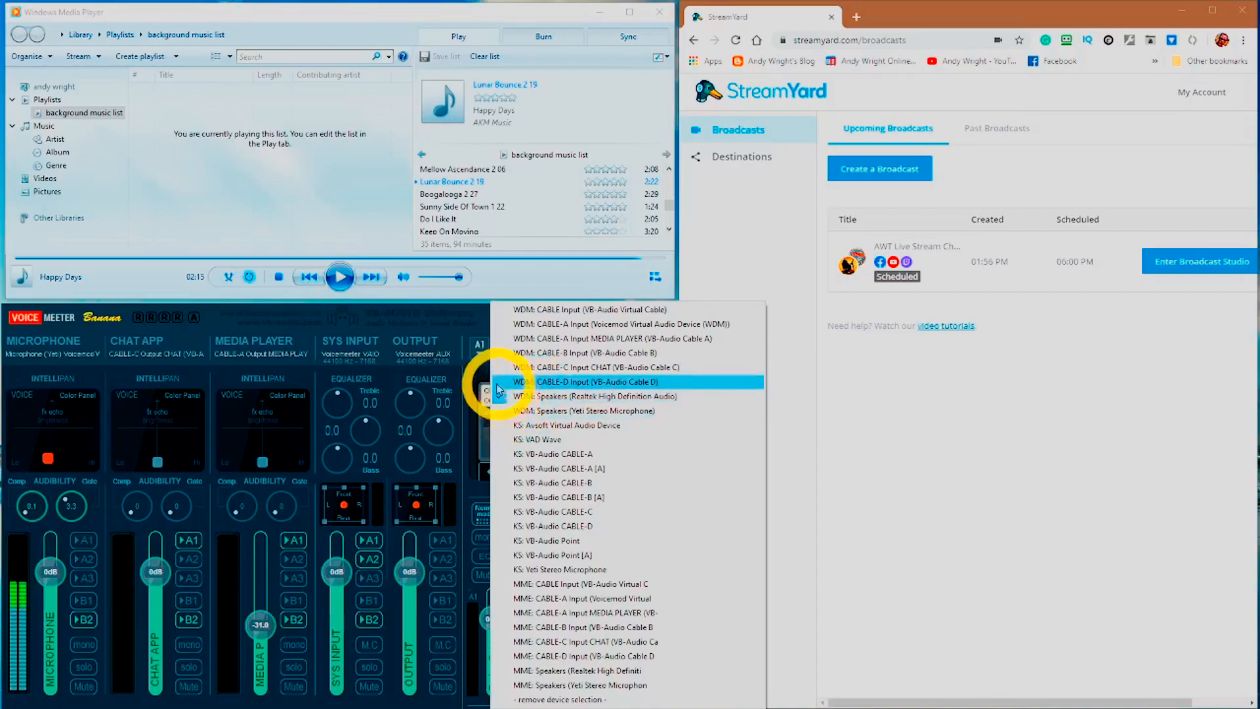
Dismiss the open device list and pick a virtual audio device for hardware output A3
{"action": "left_click", "coordinate": [452, 348]}
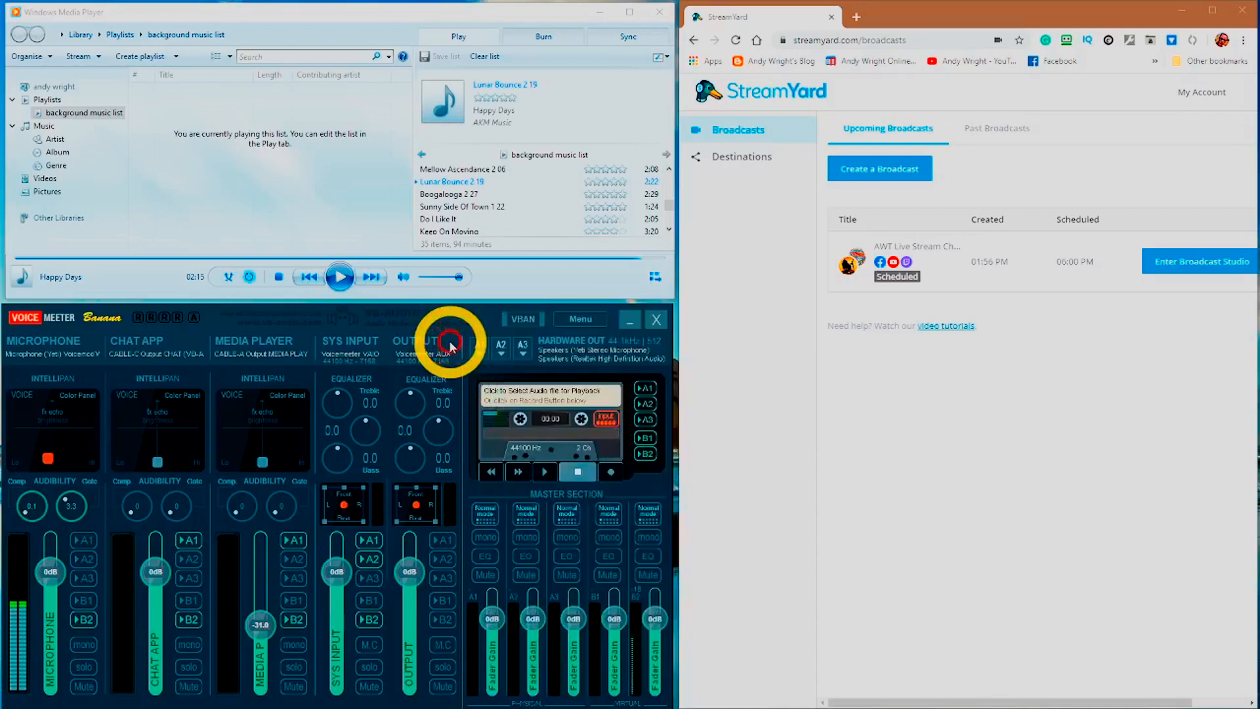
{"action": "left_click", "coordinate": [525, 346]}
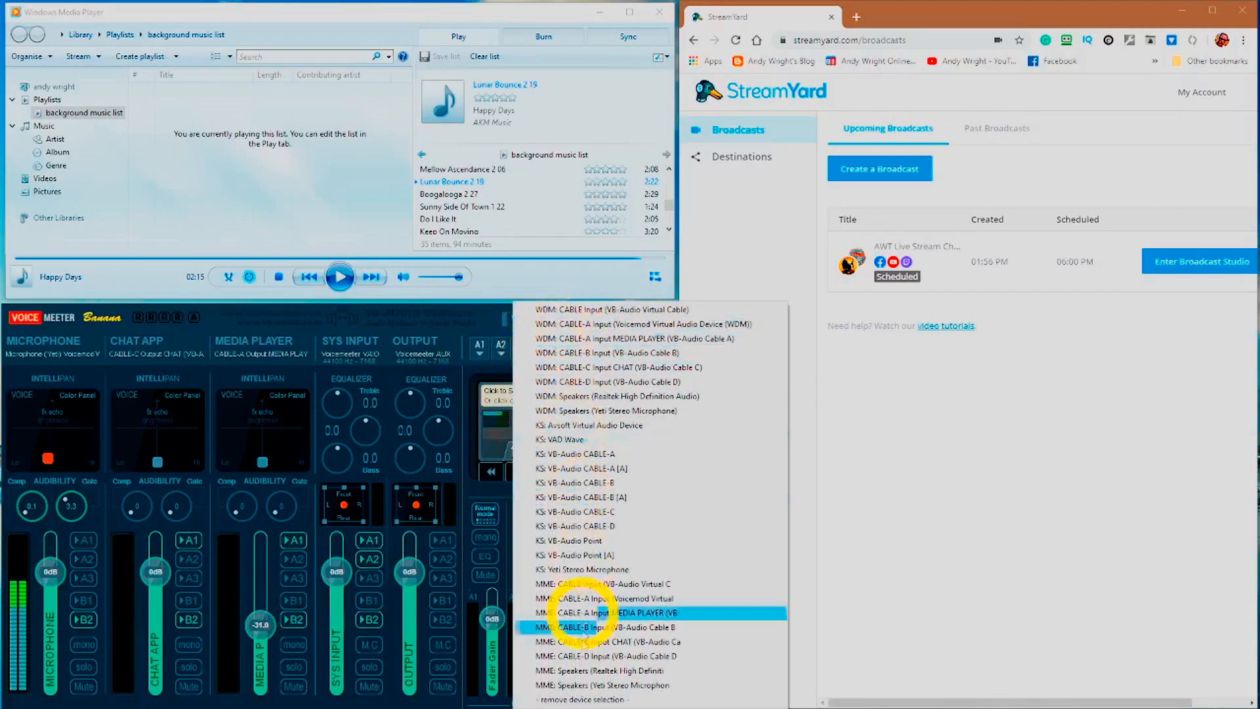
{"action": "left_click", "coordinate": [528, 556]}
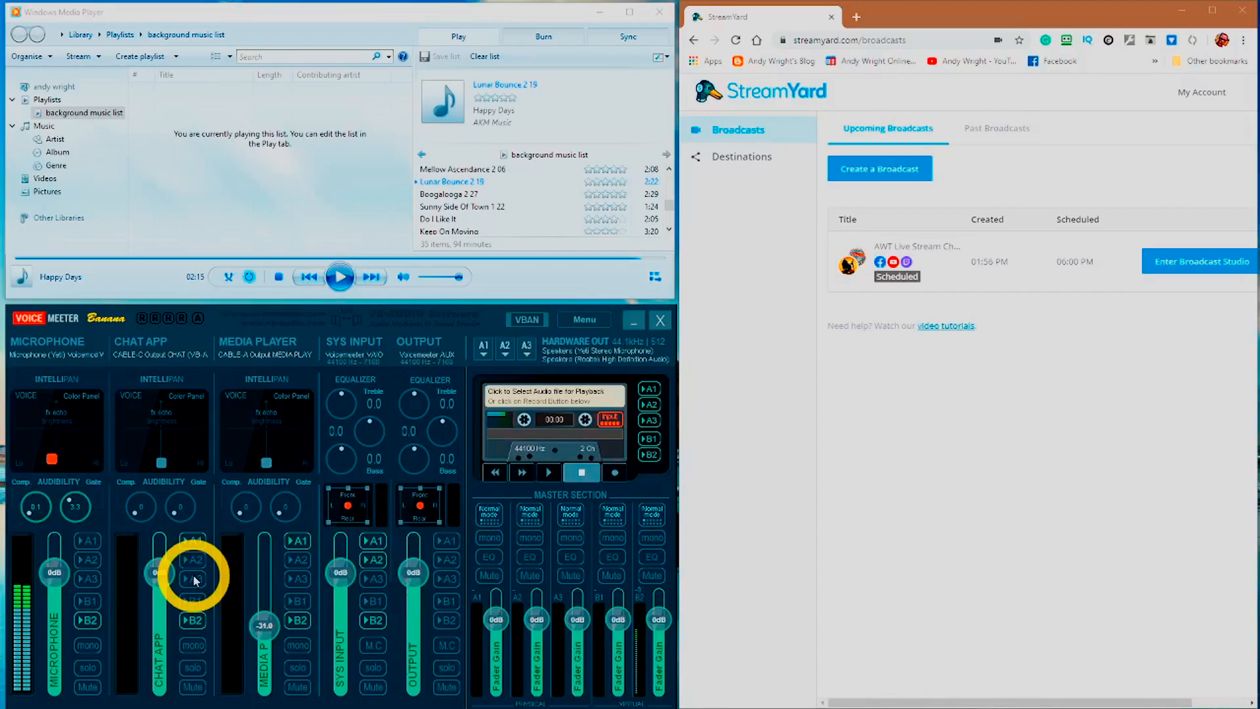
Route the Chat App strip to A1 and keep the Media Player strip on CABLE-A Output MEDIA PLAYER
{"action": "left_click", "coordinate": [196, 542]}
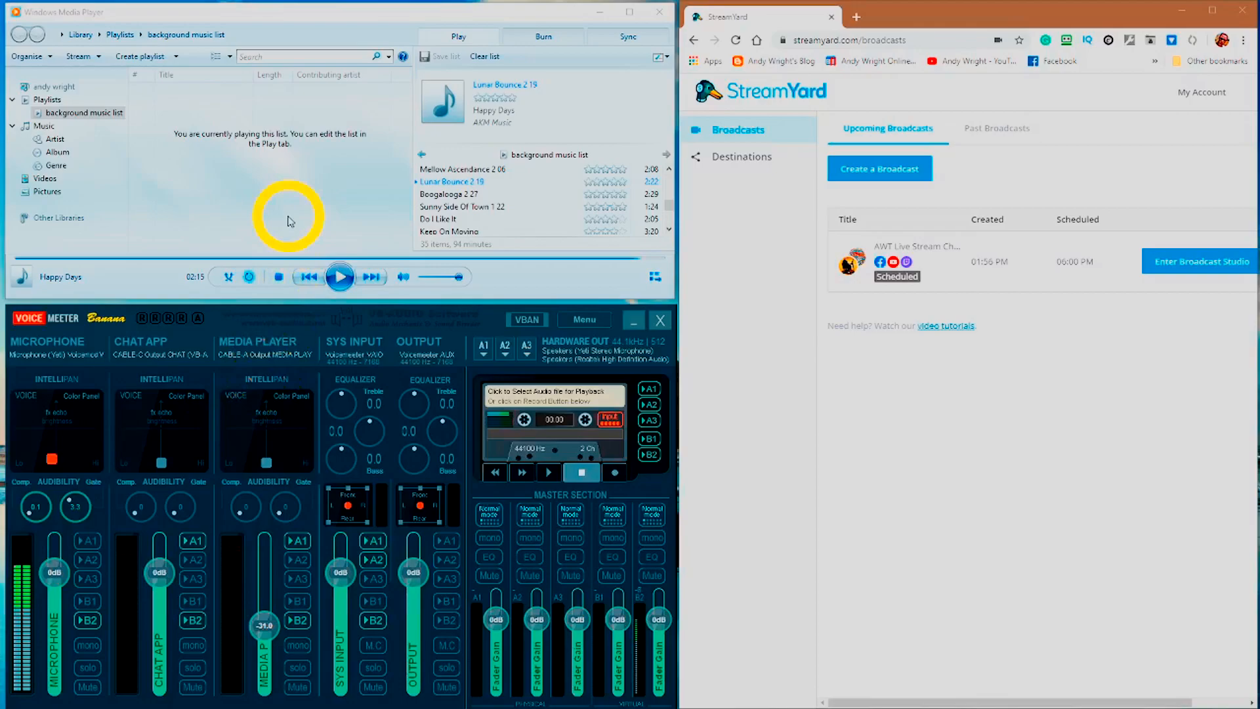
{"action": "left_click", "coordinate": [277, 355]}
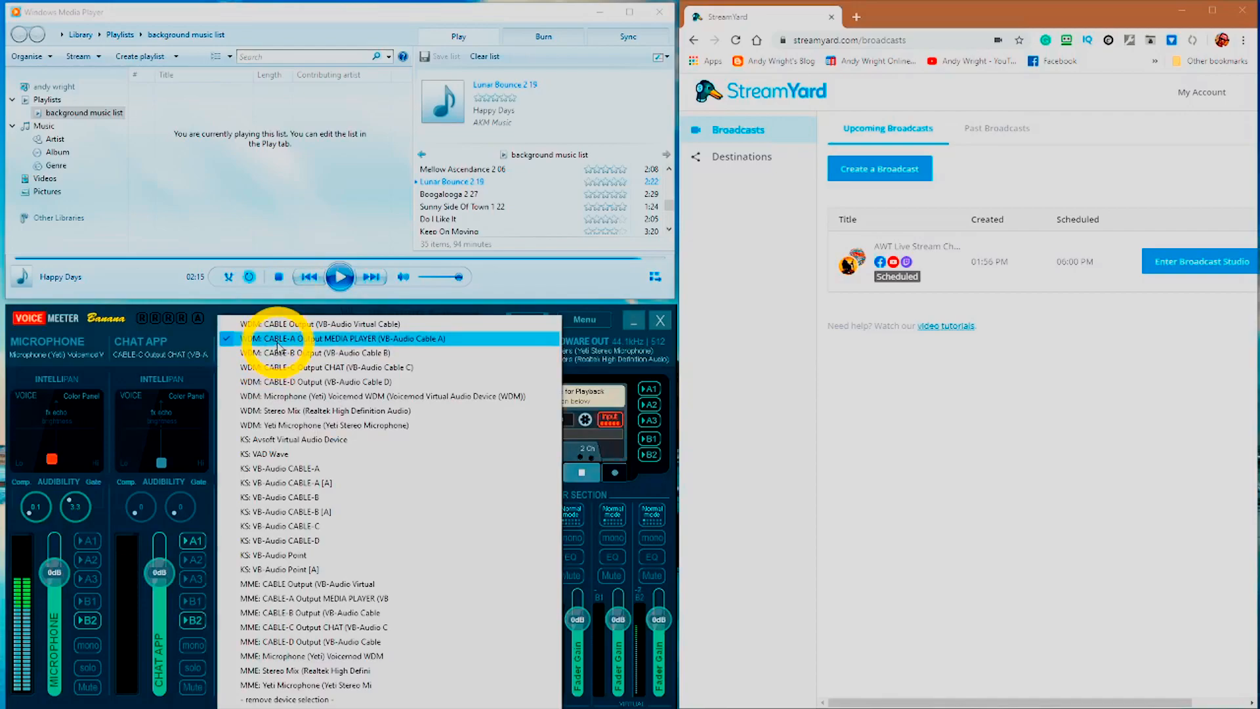
{"action": "left_click", "coordinate": [219, 339]}
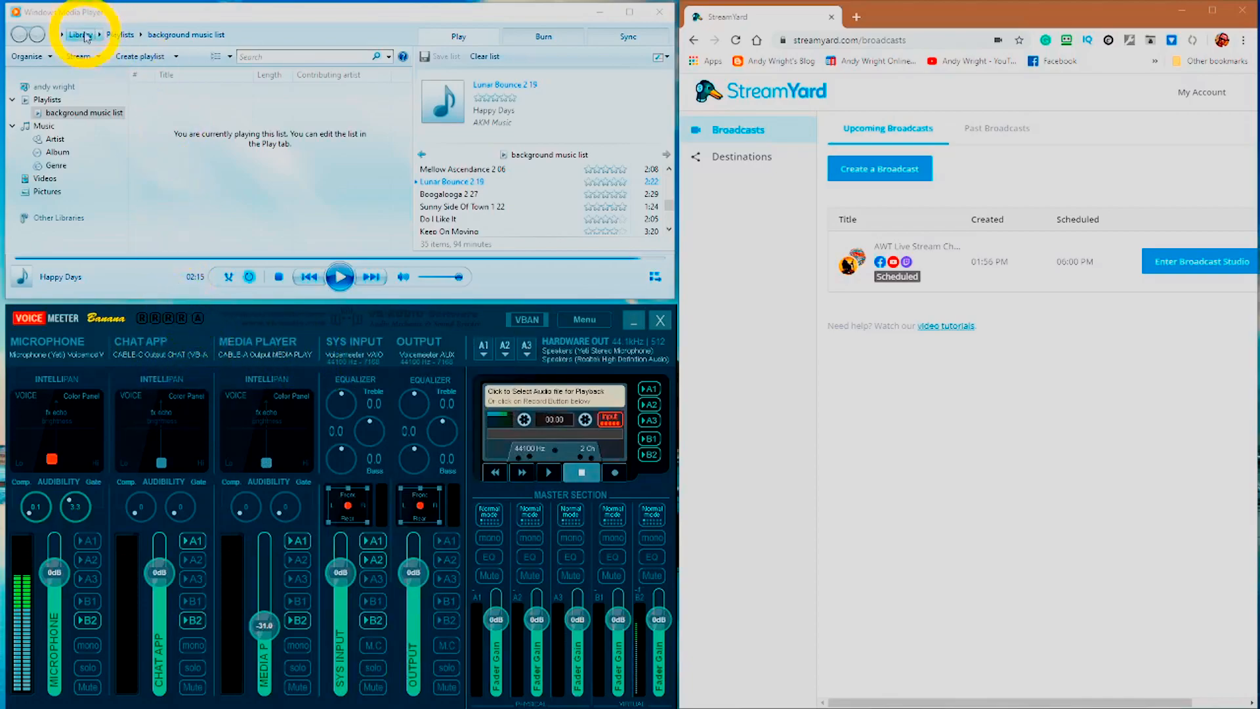
Verify in Options > Devices that Media Player's Speakers play through CABLE-A Input MEDIA PLAYER
{"action": "left_click", "coordinate": [33, 57]}
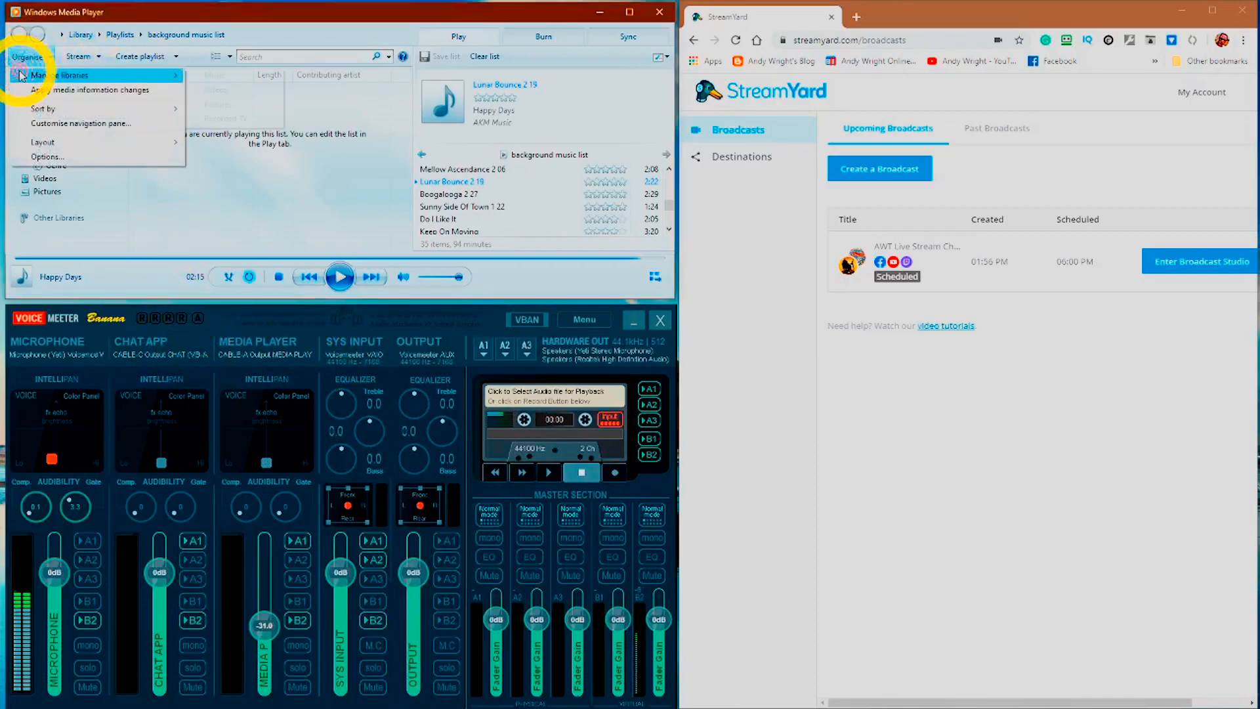
{"action": "left_click", "coordinate": [77, 163]}
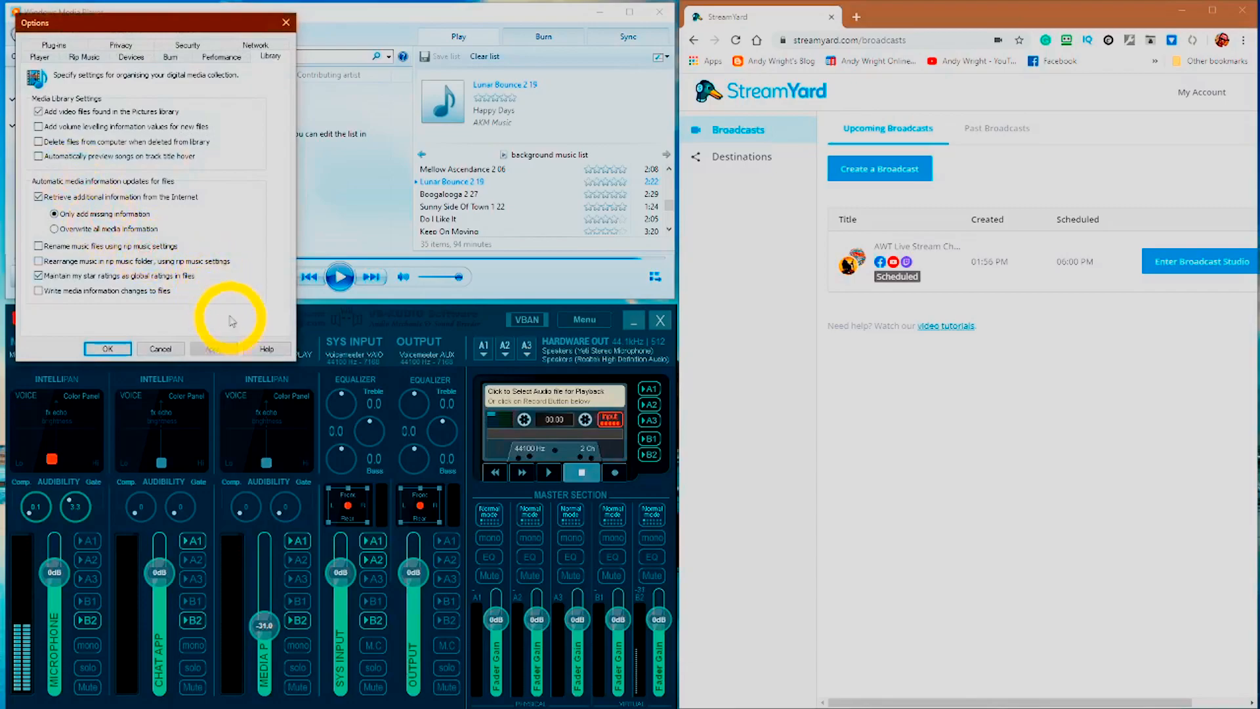
{"action": "left_click", "coordinate": [131, 57]}
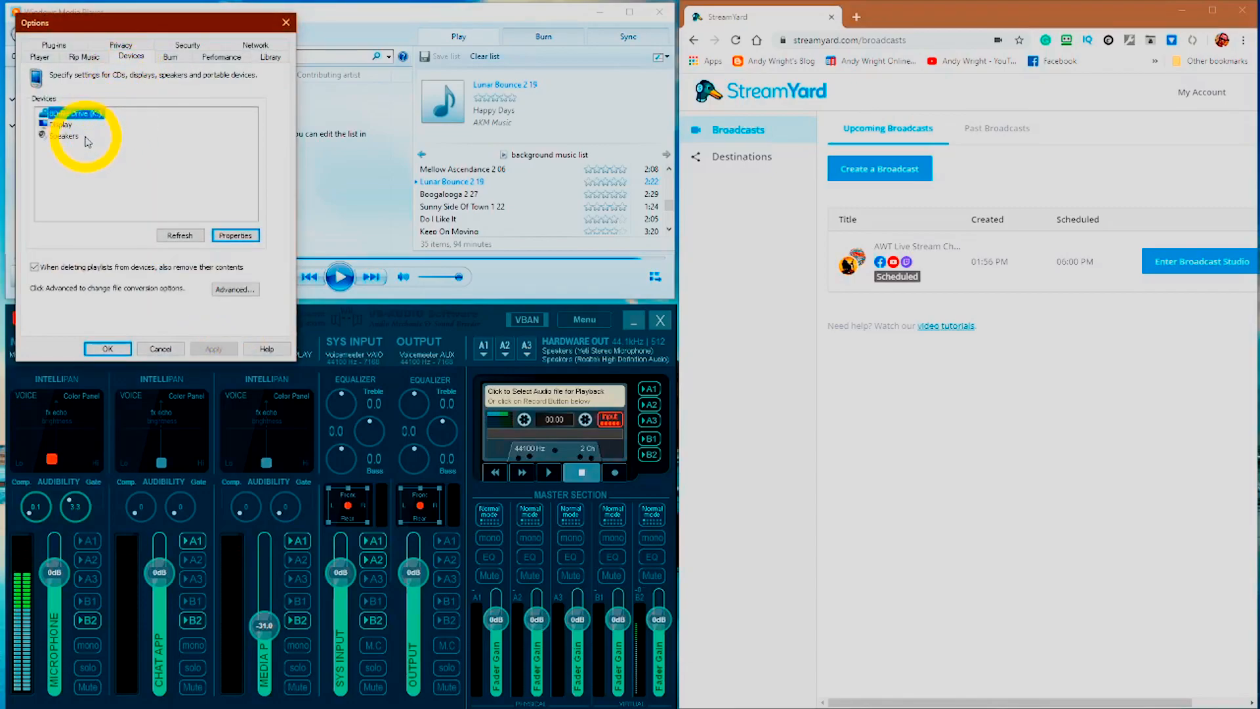
{"action": "left_click", "coordinate": [63, 135]}
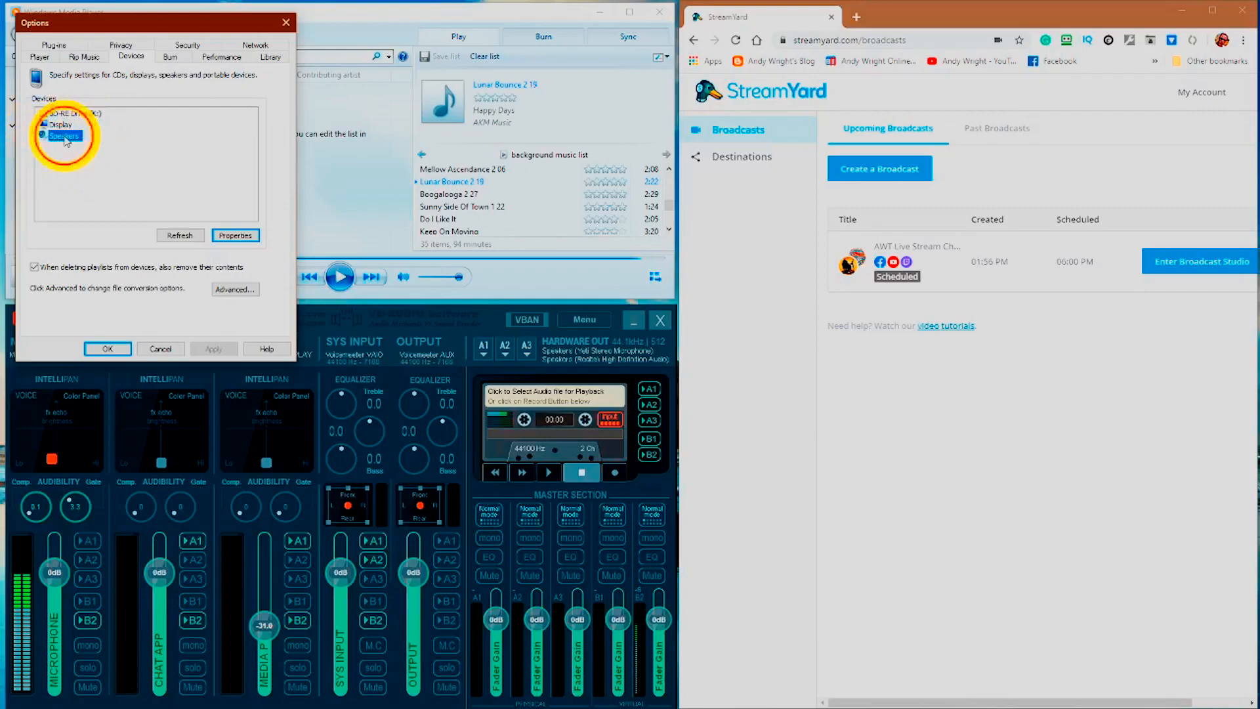
{"action": "left_click", "coordinate": [250, 233]}
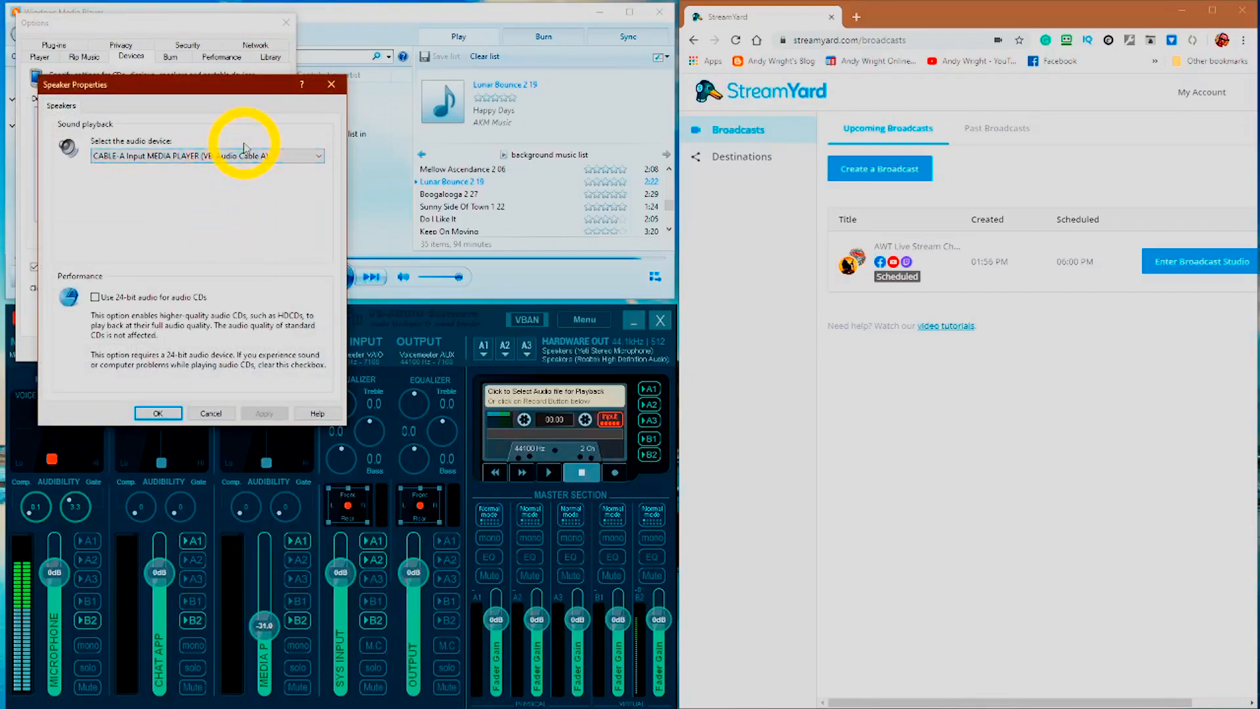
{"action": "left_click", "coordinate": [204, 158]}
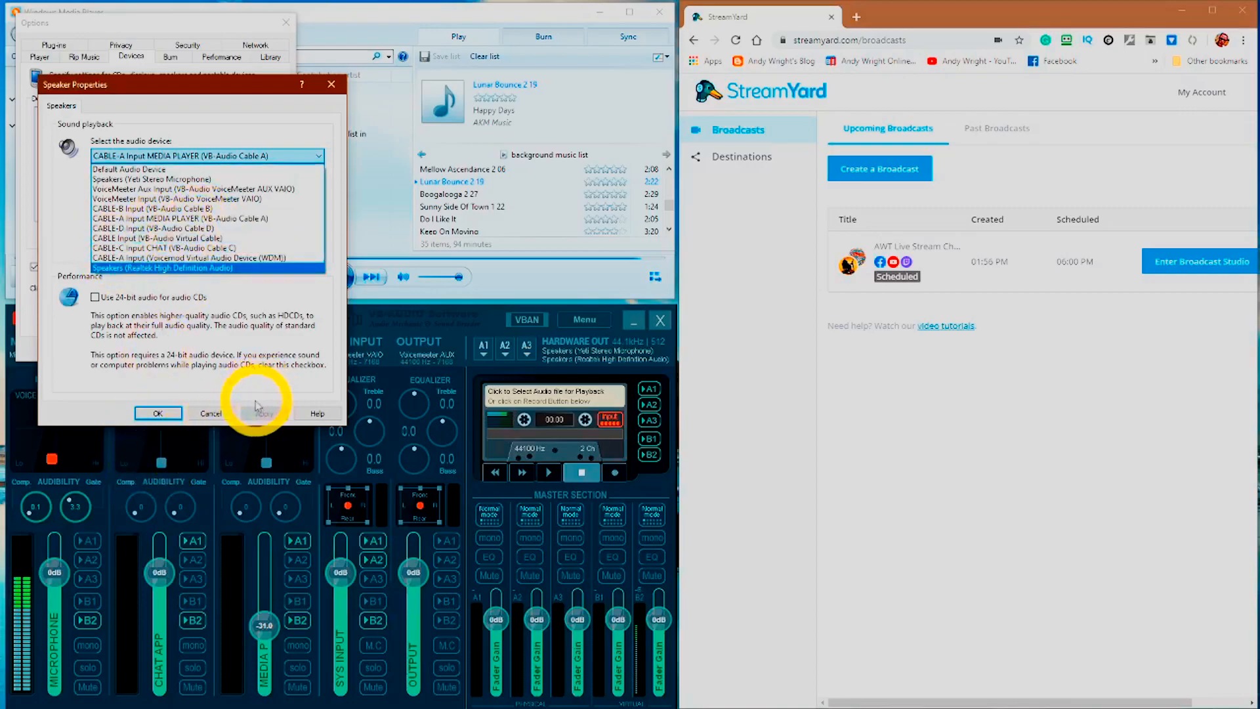
{"action": "left_click", "coordinate": [211, 413]}
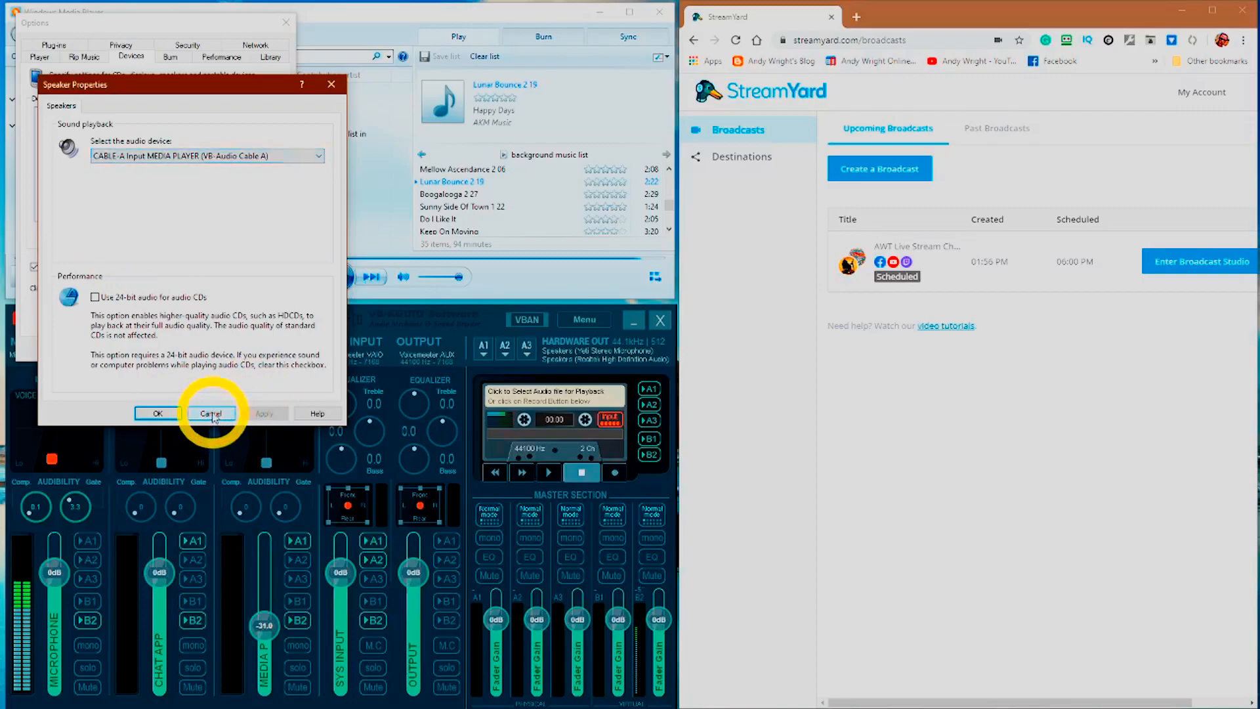
{"action": "left_click", "coordinate": [211, 413]}
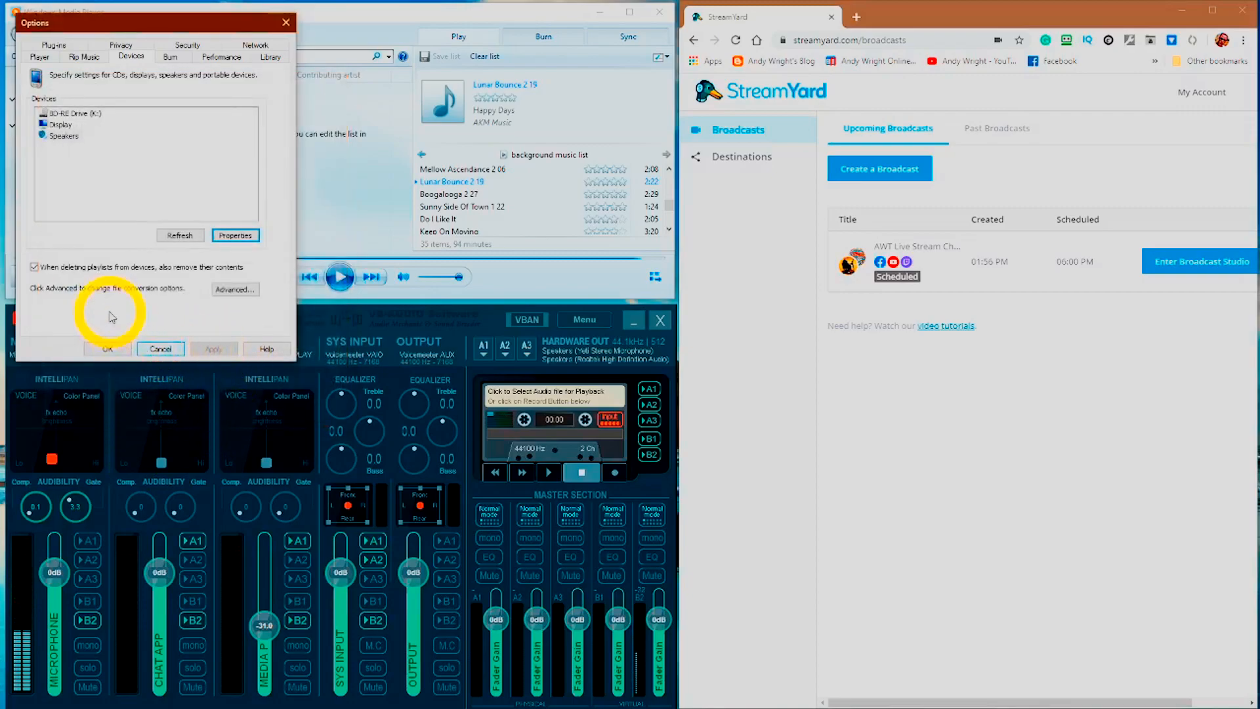
Close Options, play the background music list, and send the SYS INPUT strip to bus B2
{"action": "left_click", "coordinate": [108, 347]}
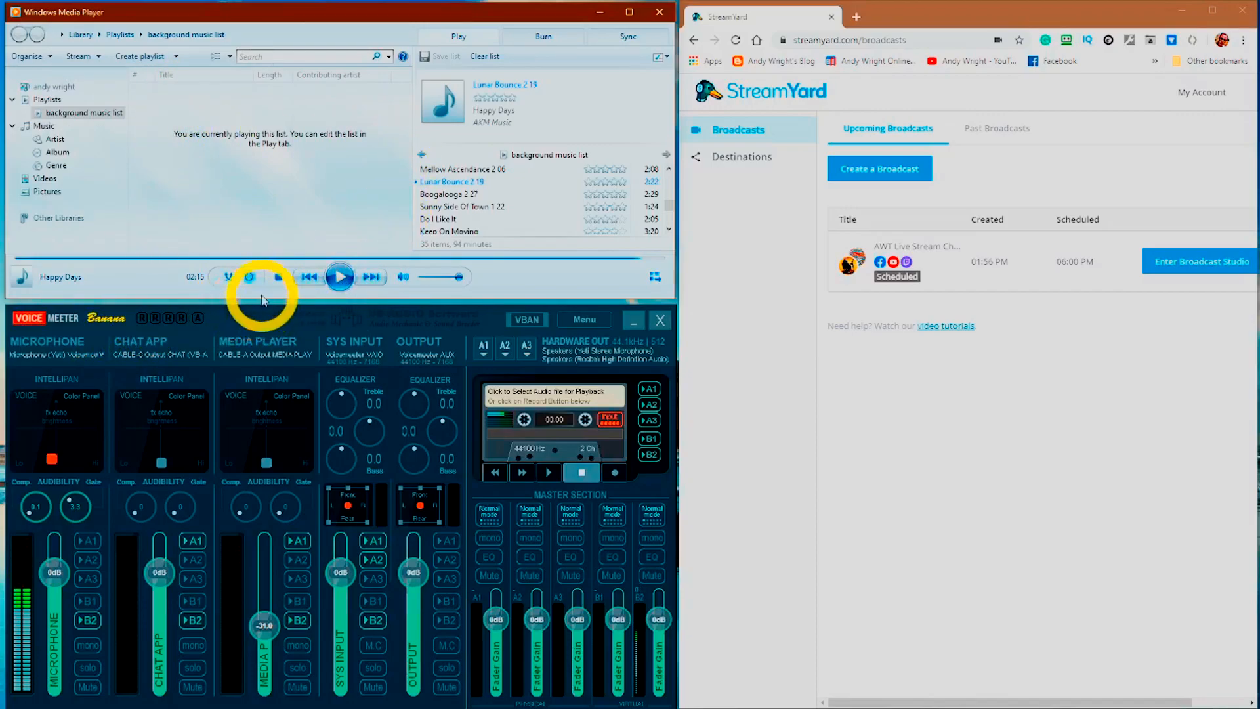
{"action": "left_click", "coordinate": [329, 278]}
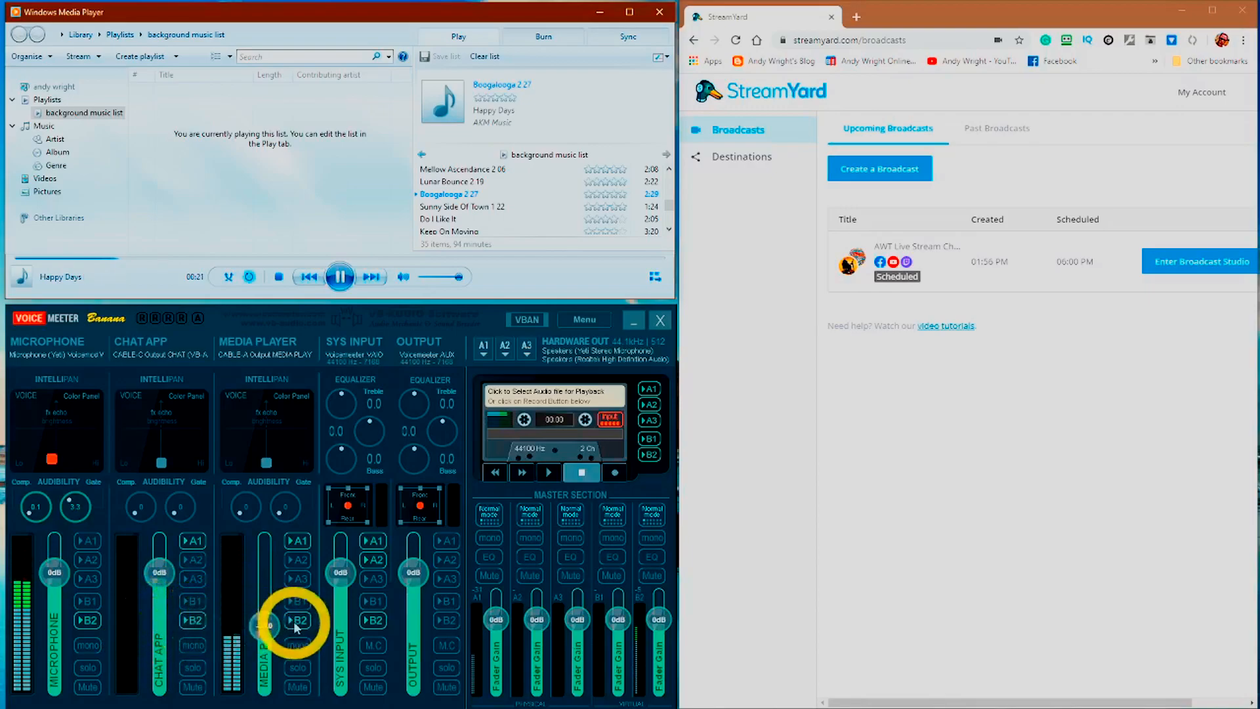
{"action": "left_click", "coordinate": [378, 621]}
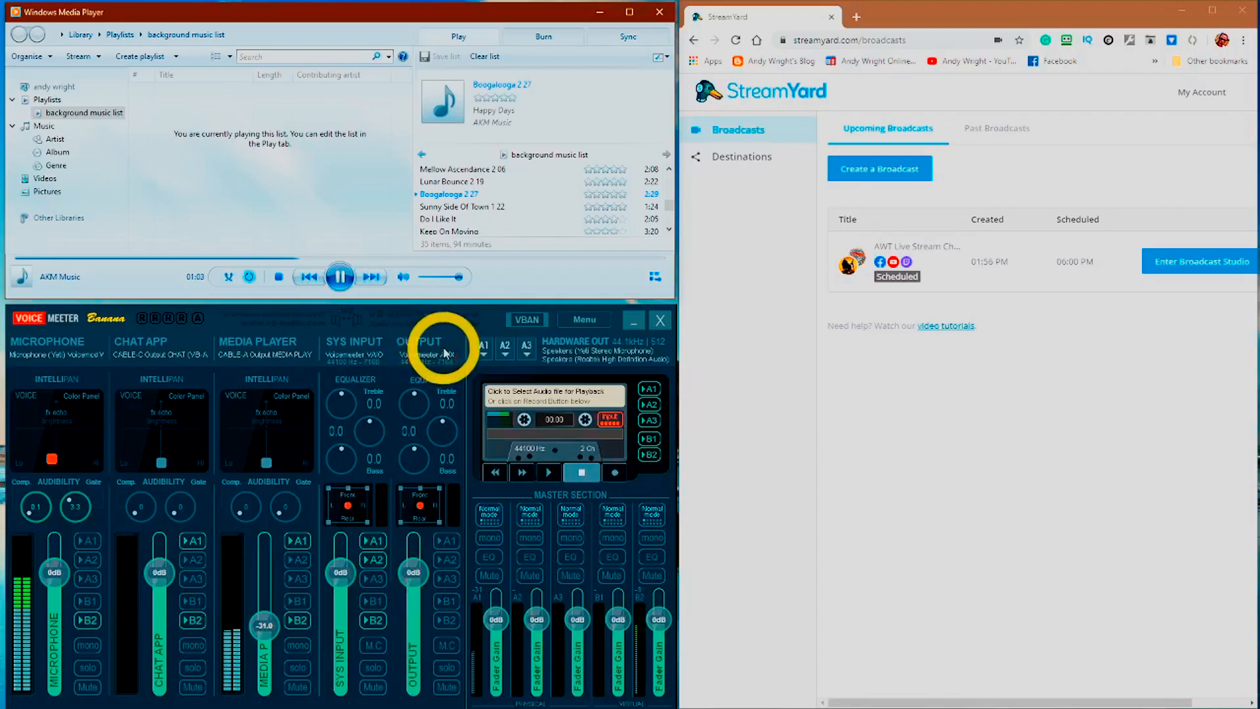
{"action": "double_click", "coordinate": [444, 349]}
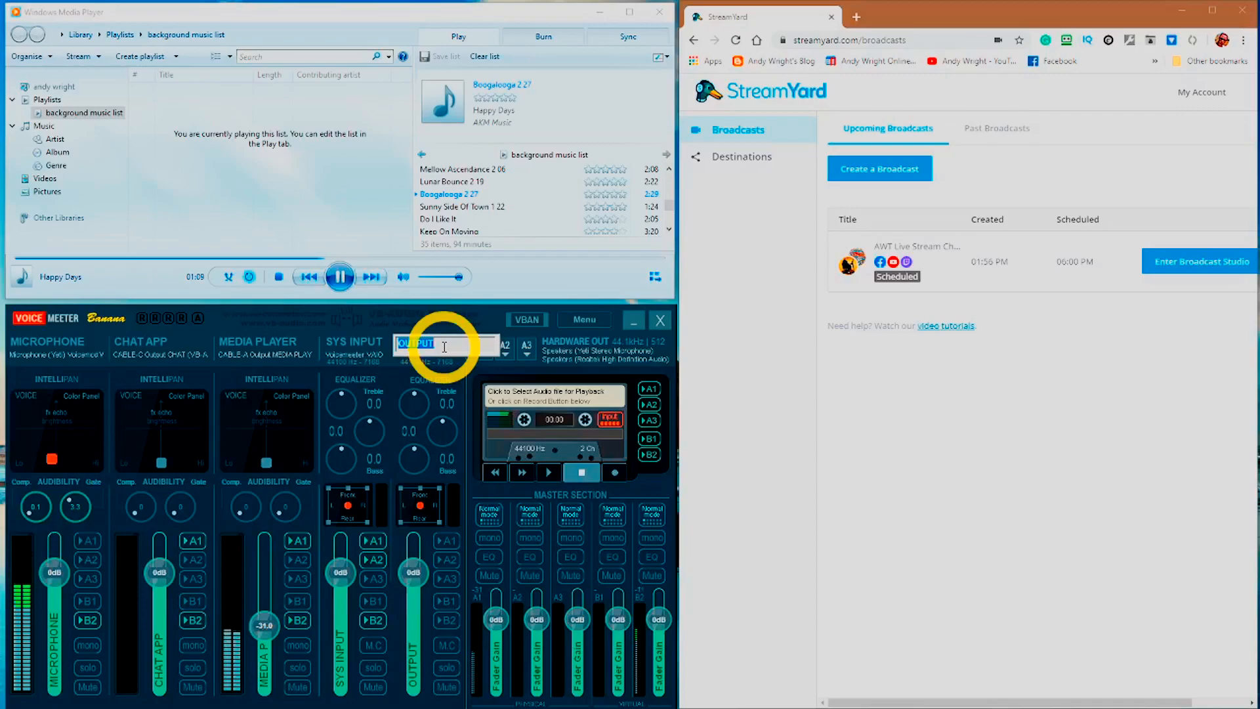
{"action": "key", "text": "Return"}
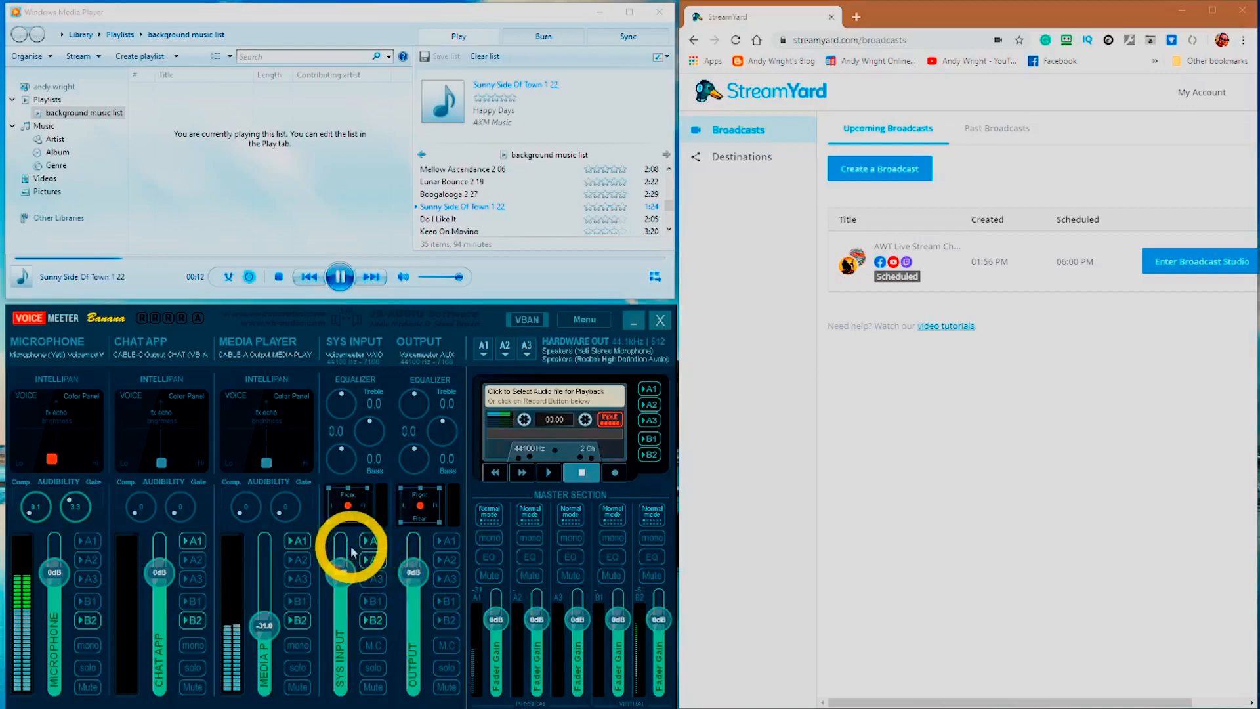
Turn off A2 on the SYS INPUT strip and stop the background music in Media Player
{"action": "left_click", "coordinate": [383, 561]}
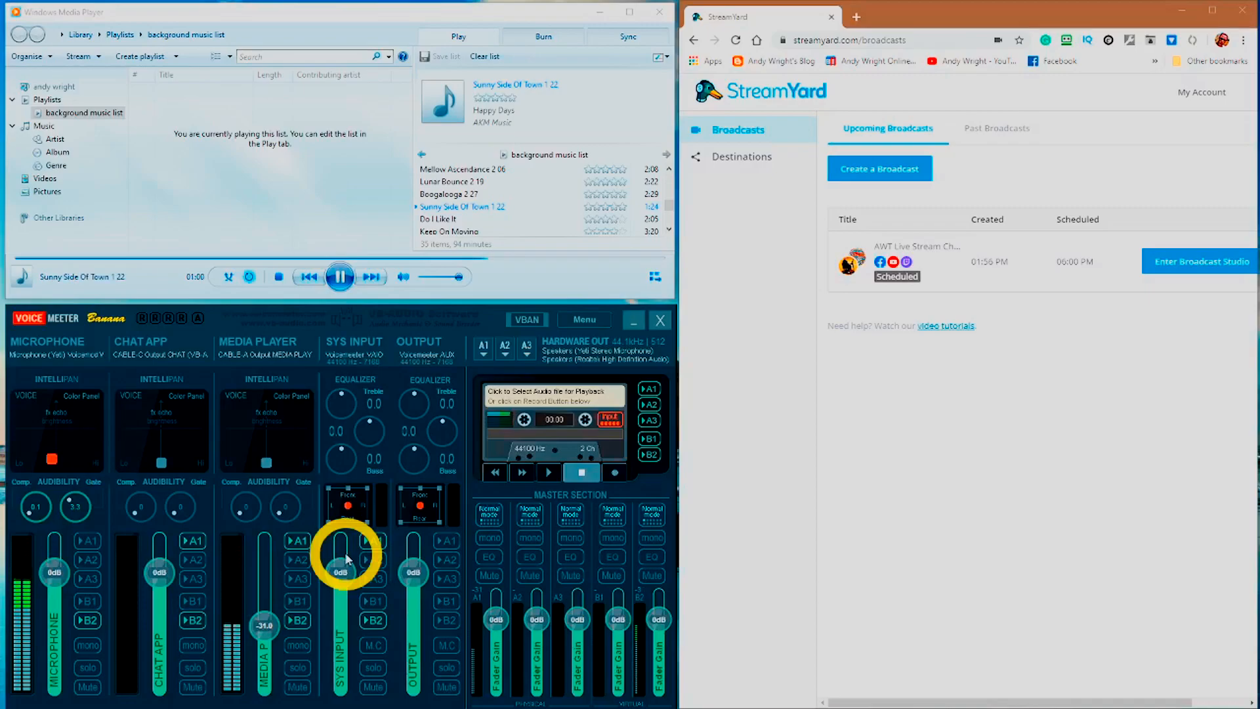
{"action": "left_click", "coordinate": [279, 277]}
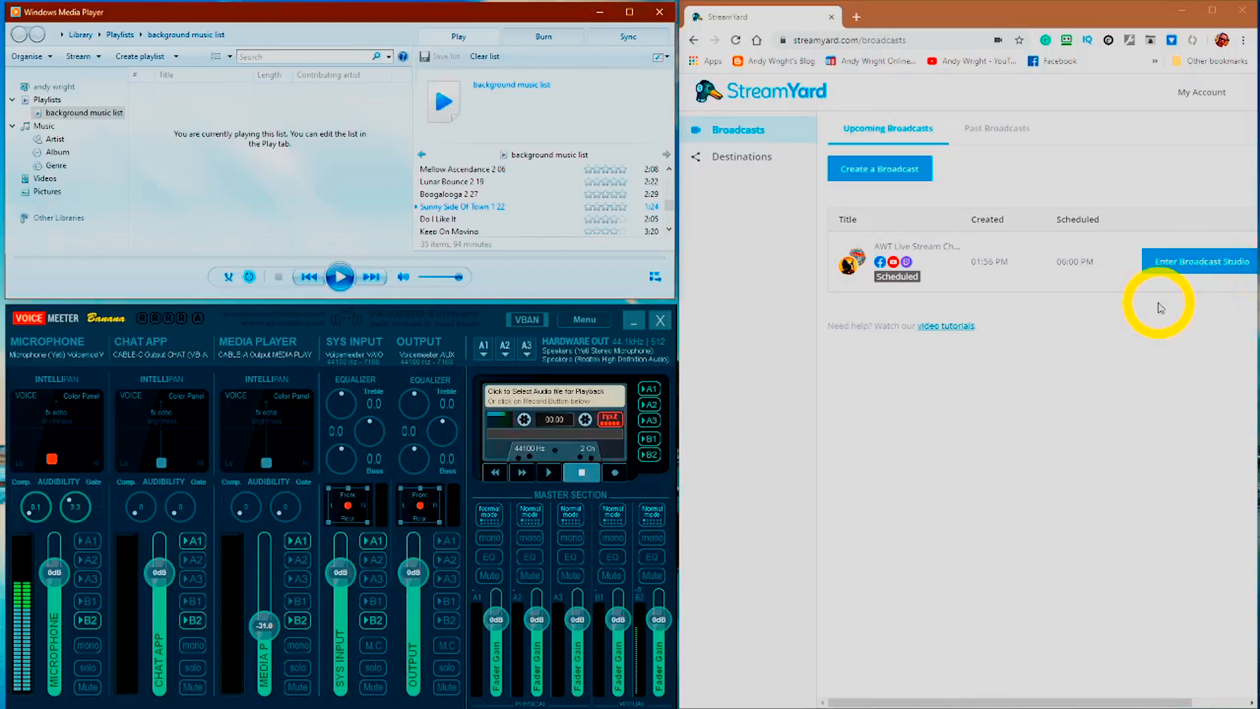
{"action": "left_click", "coordinate": [1215, 269]}
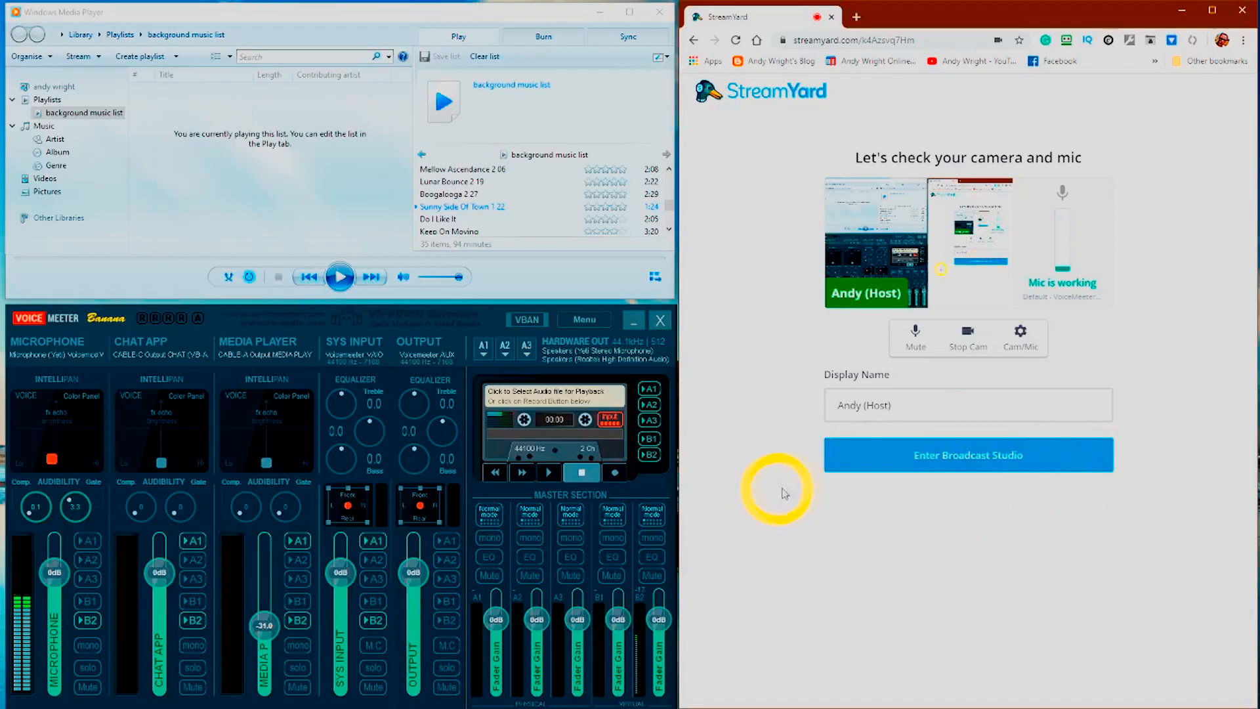
{"action": "left_click", "coordinate": [1019, 338]}
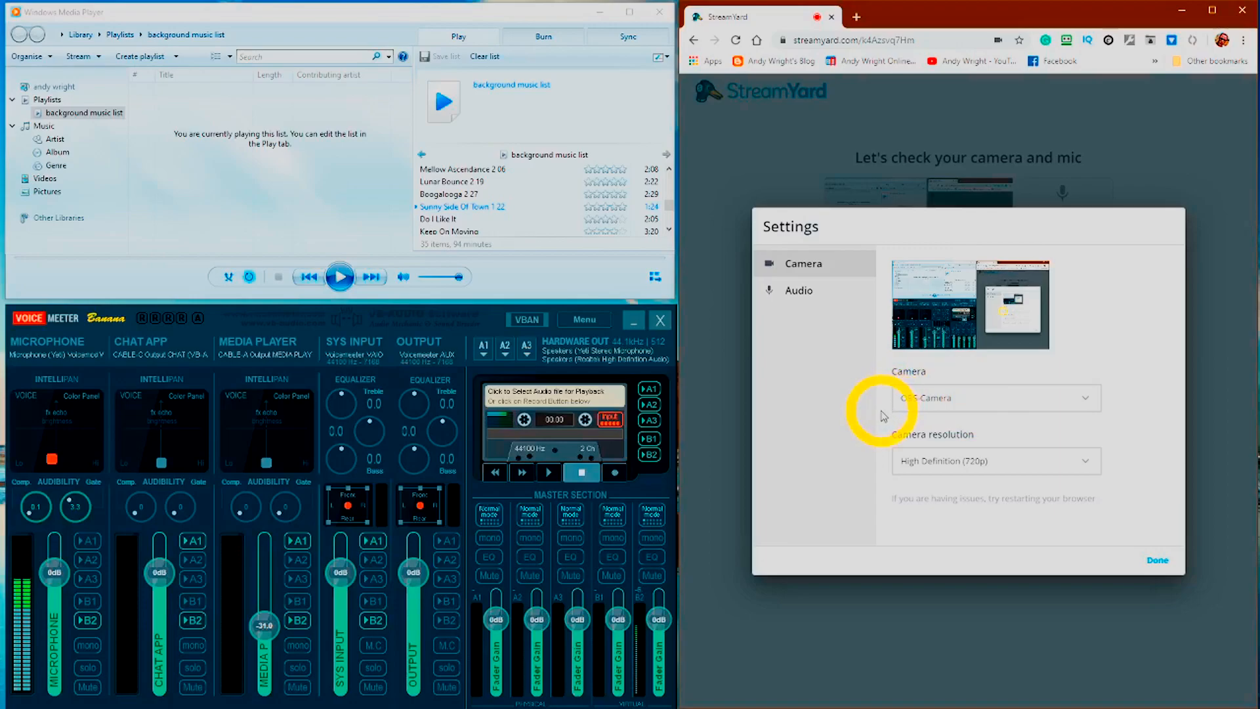
{"action": "left_click", "coordinate": [827, 294]}
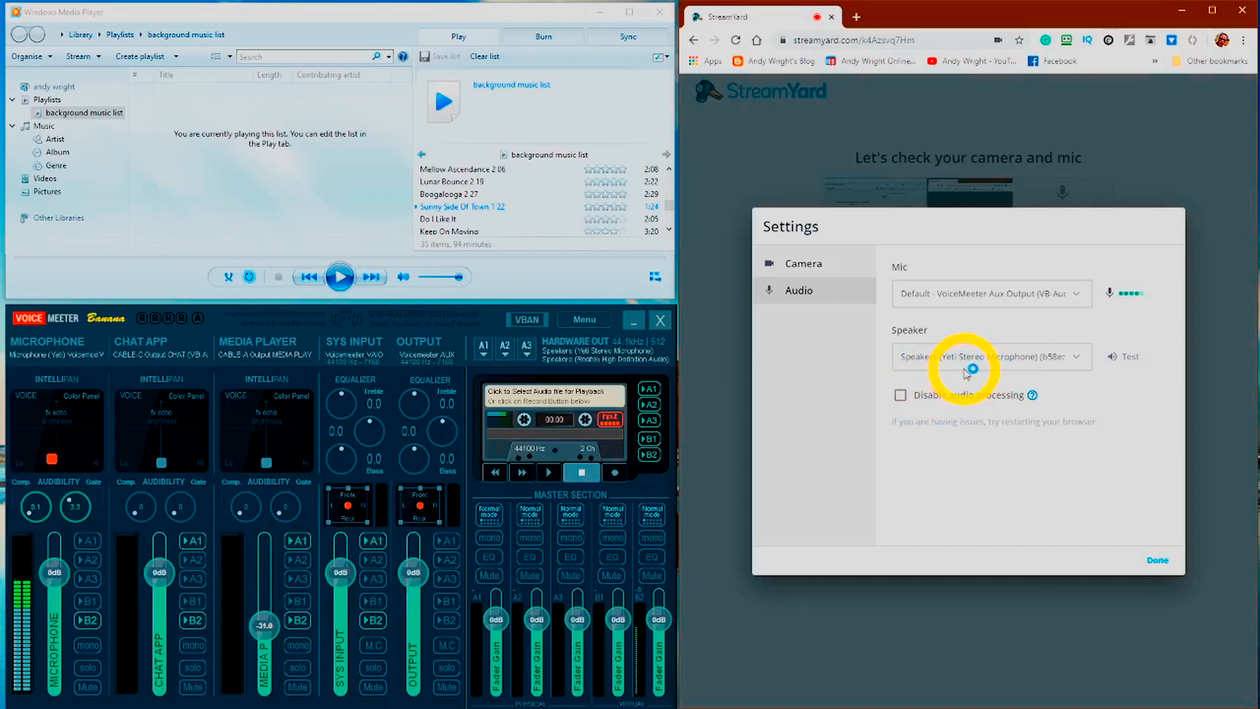
{"action": "left_click", "coordinate": [1026, 349]}
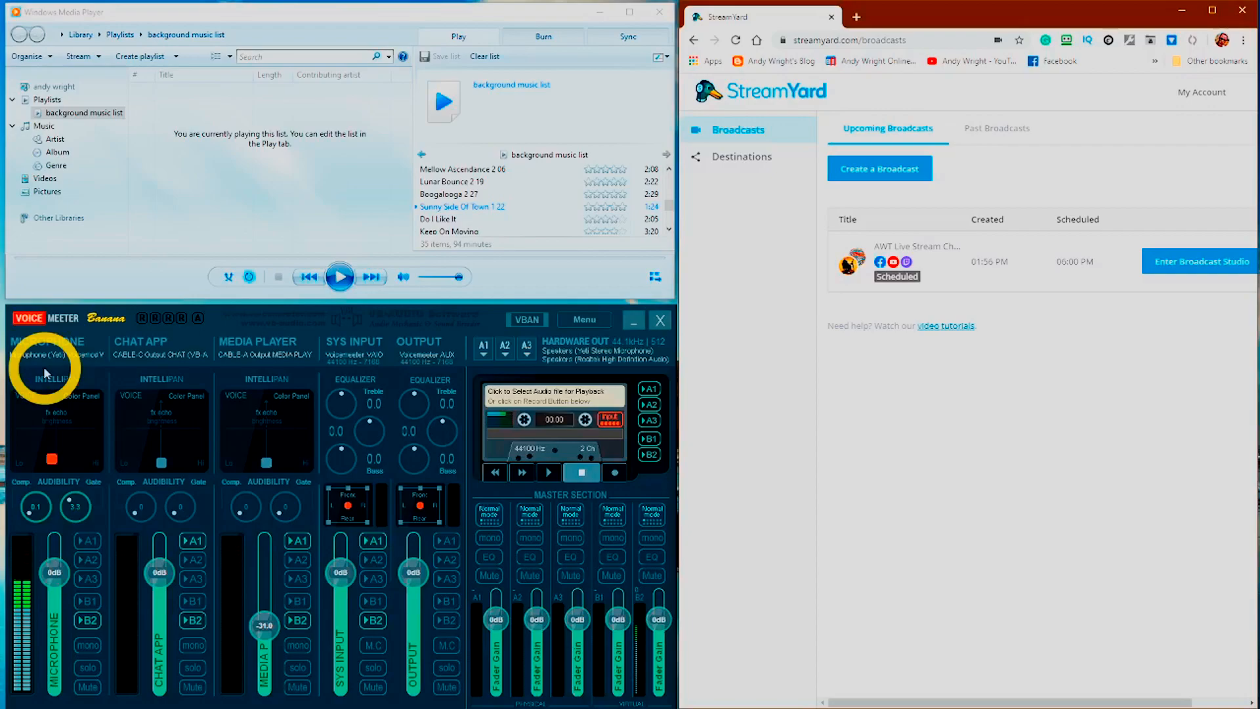
{"action": "left_click", "coordinate": [83, 355]}
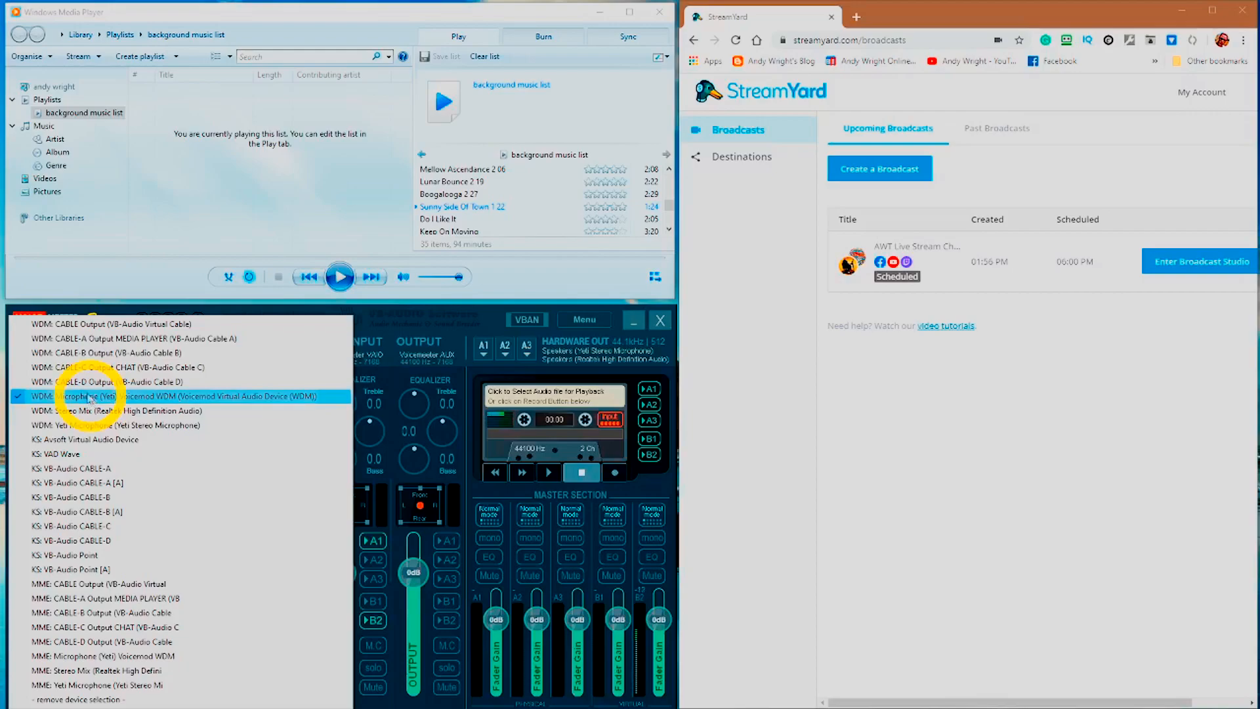
{"action": "left_click", "coordinate": [399, 316]}
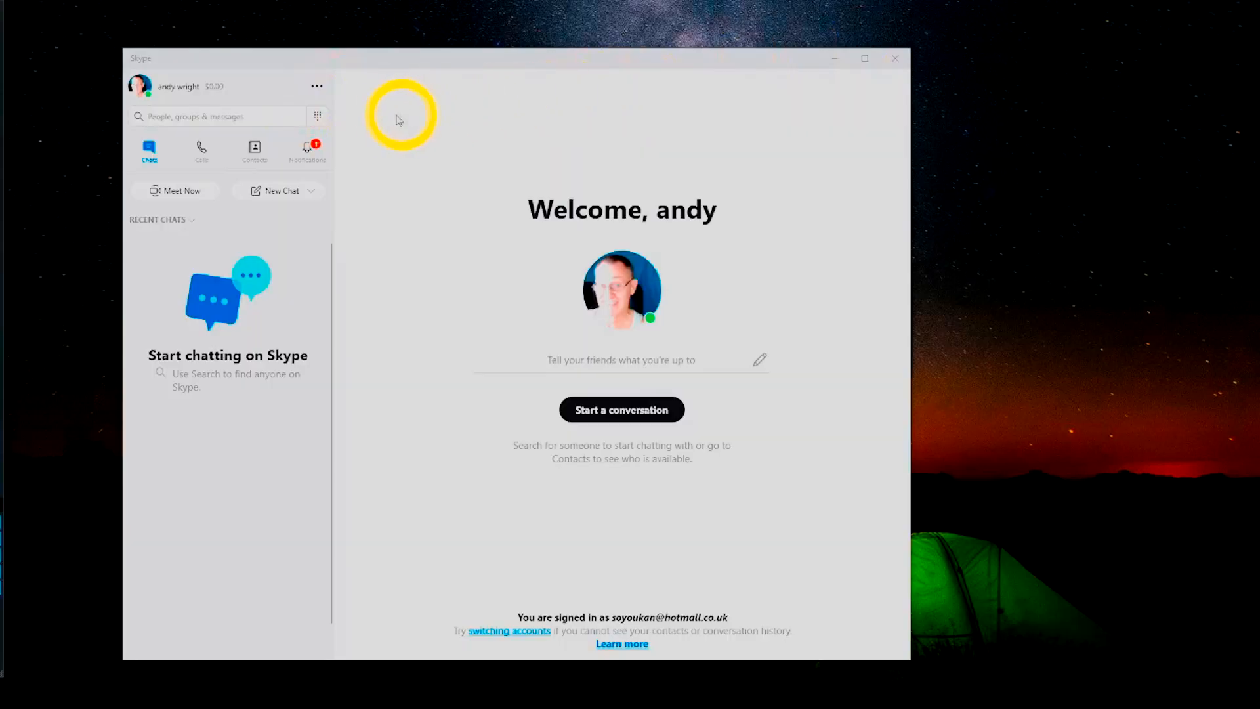
In Skype's Audio & Video settings, verify the speakers output to CABLE-C Input CHAT
{"action": "left_click", "coordinate": [317, 86]}
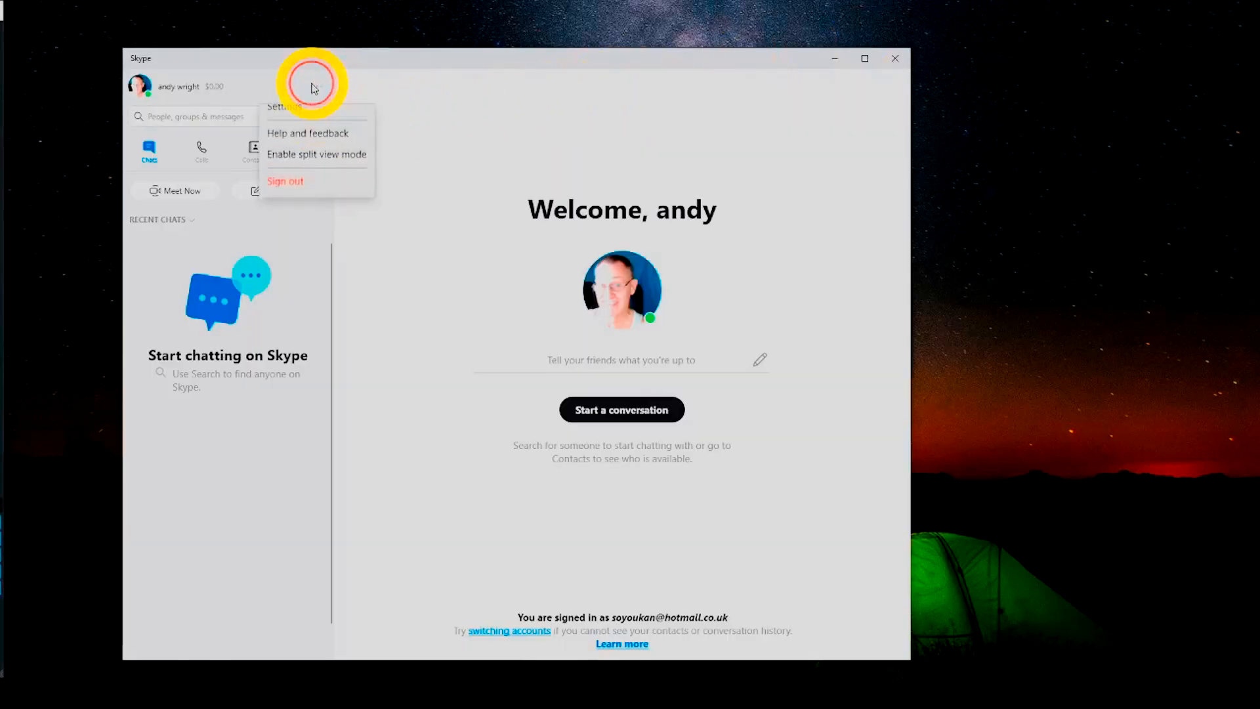
{"action": "left_click", "coordinate": [309, 120]}
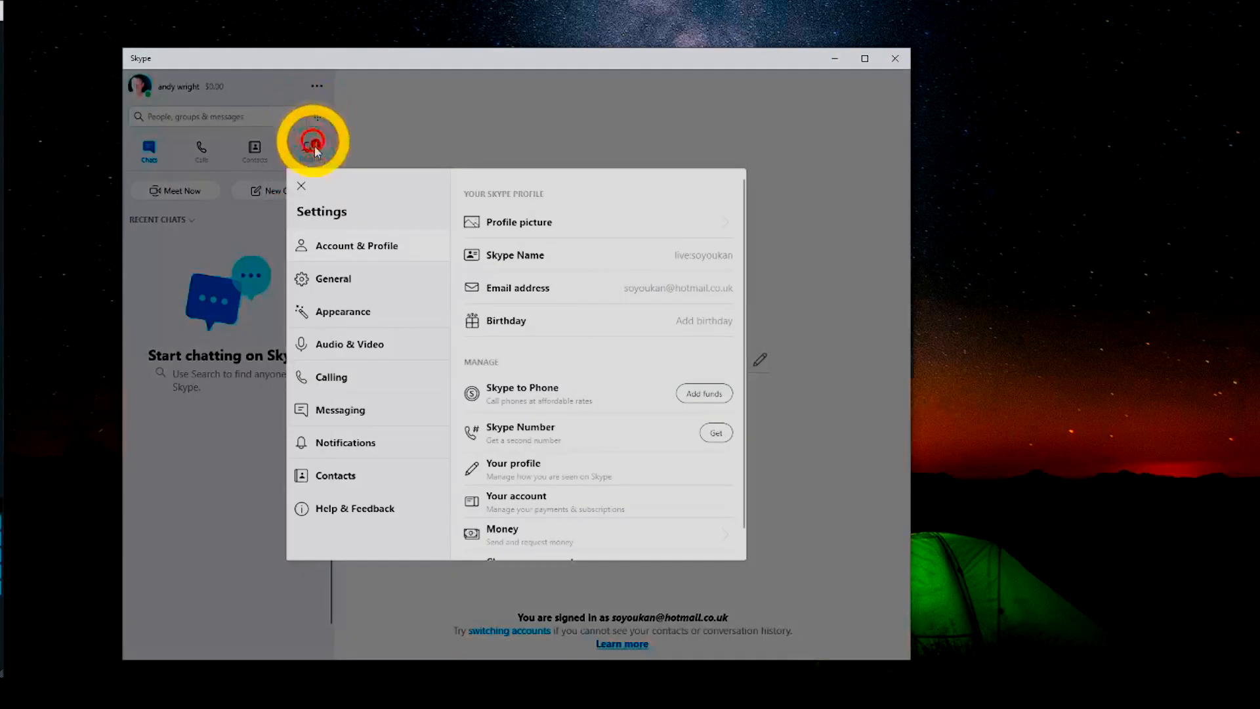
{"action": "left_click", "coordinate": [332, 345]}
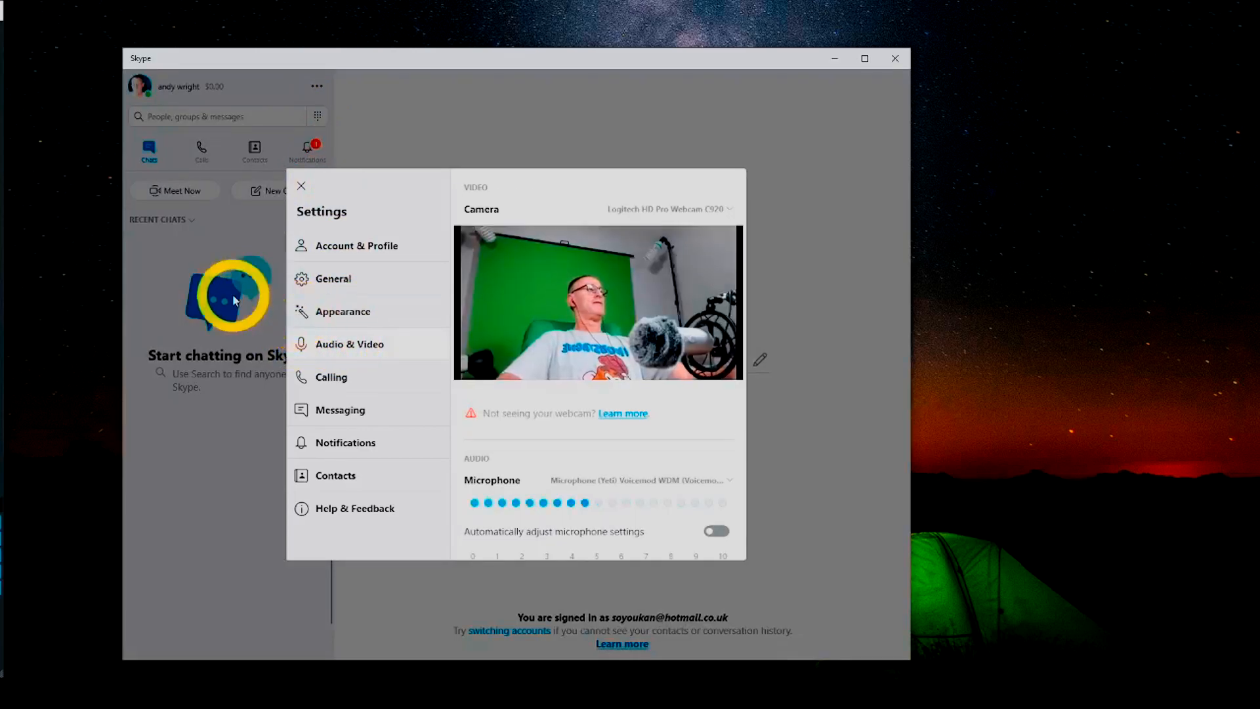
{"action": "scroll", "coordinate": [561, 404], "scroll_direction": "down", "scroll_amount": 3}
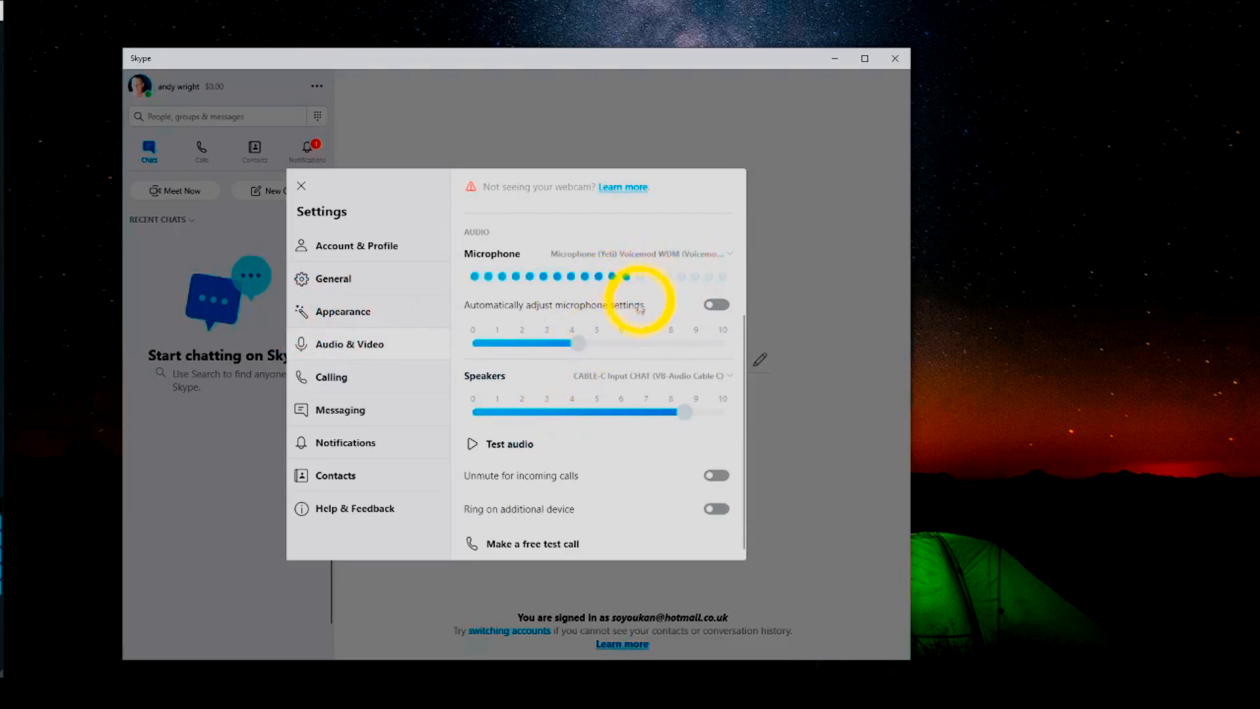
{"action": "left_click", "coordinate": [603, 377]}
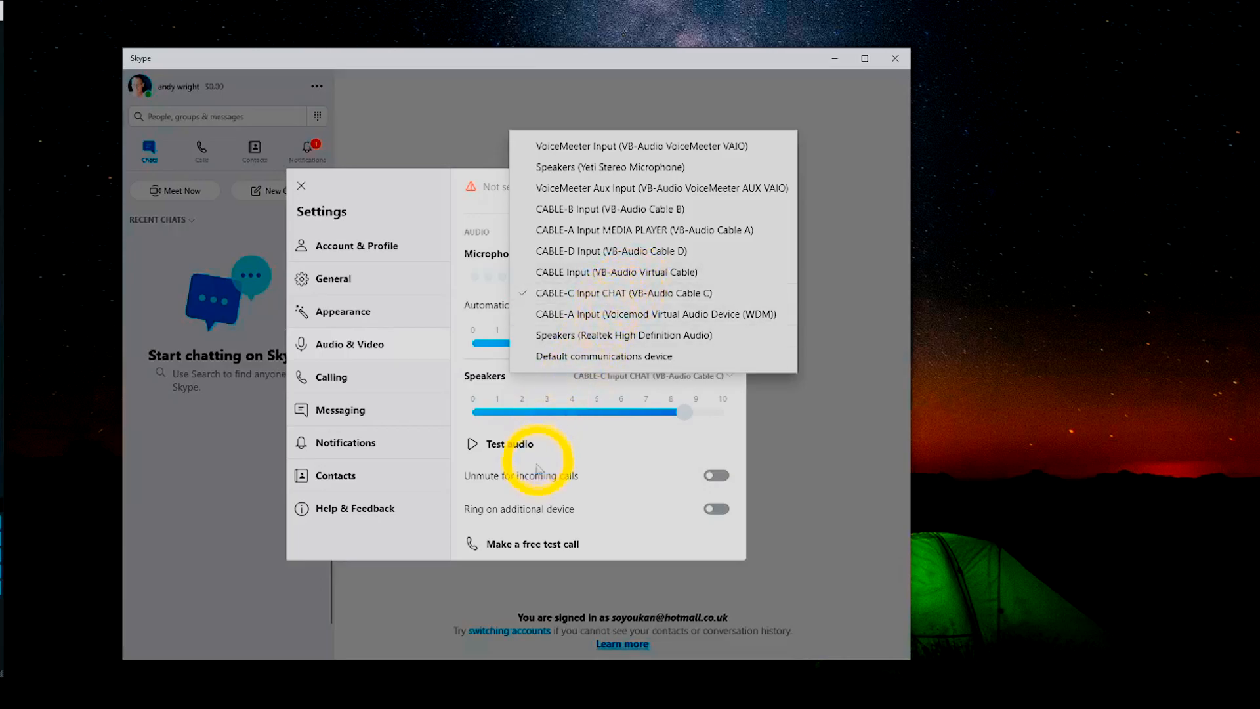
{"action": "left_click", "coordinate": [472, 446]}
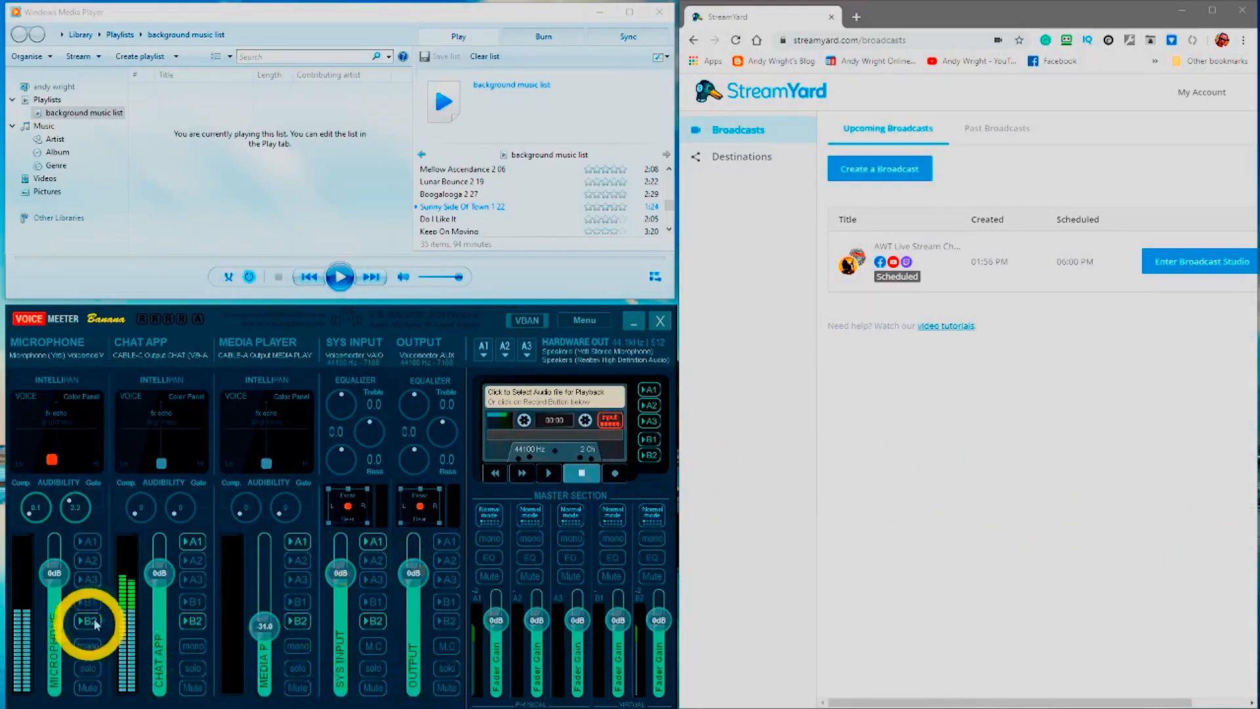
Confirm the Chat App strip uses CABLE-C Output CHAT, then enable A1 and disable A2 on it
{"action": "left_click", "coordinate": [158, 363]}
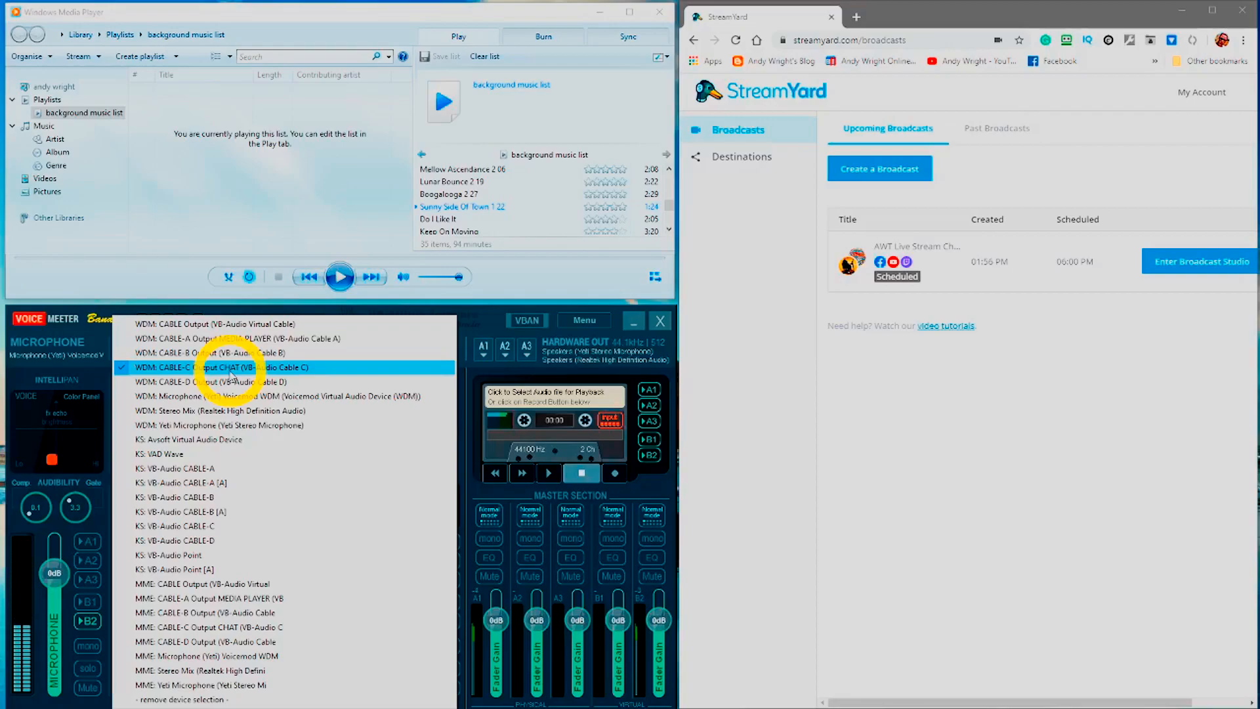
{"action": "left_click", "coordinate": [101, 339]}
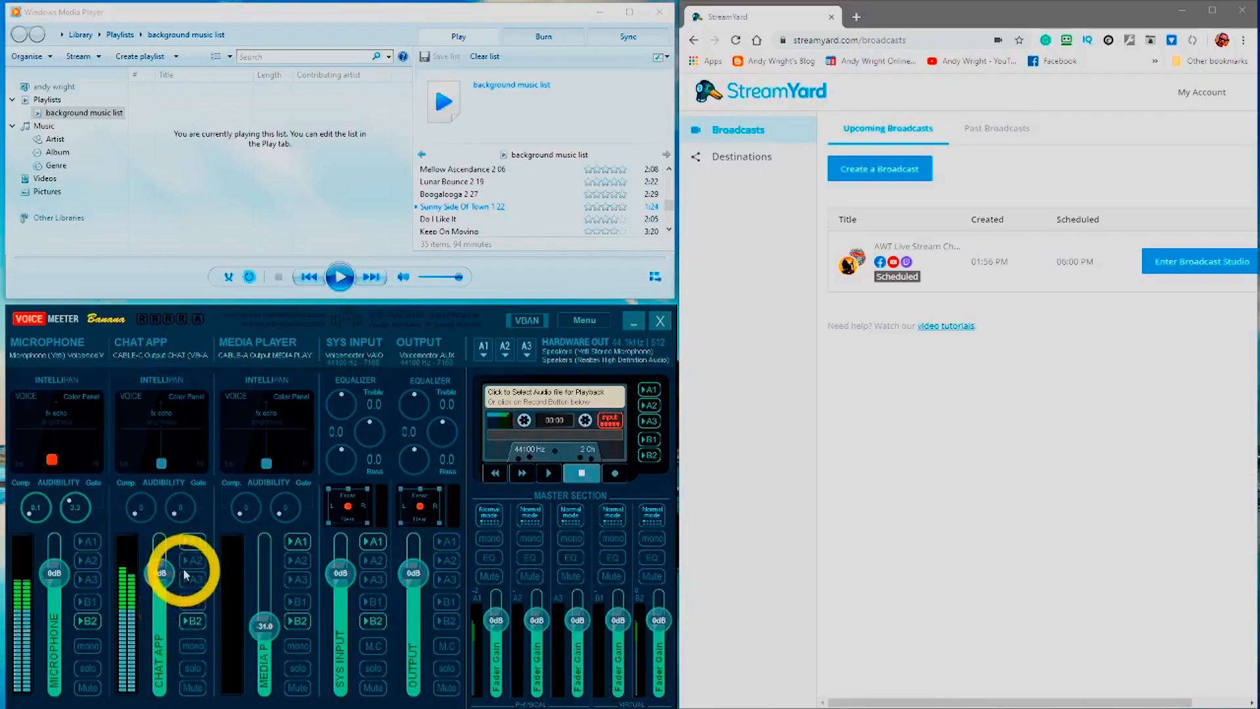
{"action": "left_click", "coordinate": [188, 543]}
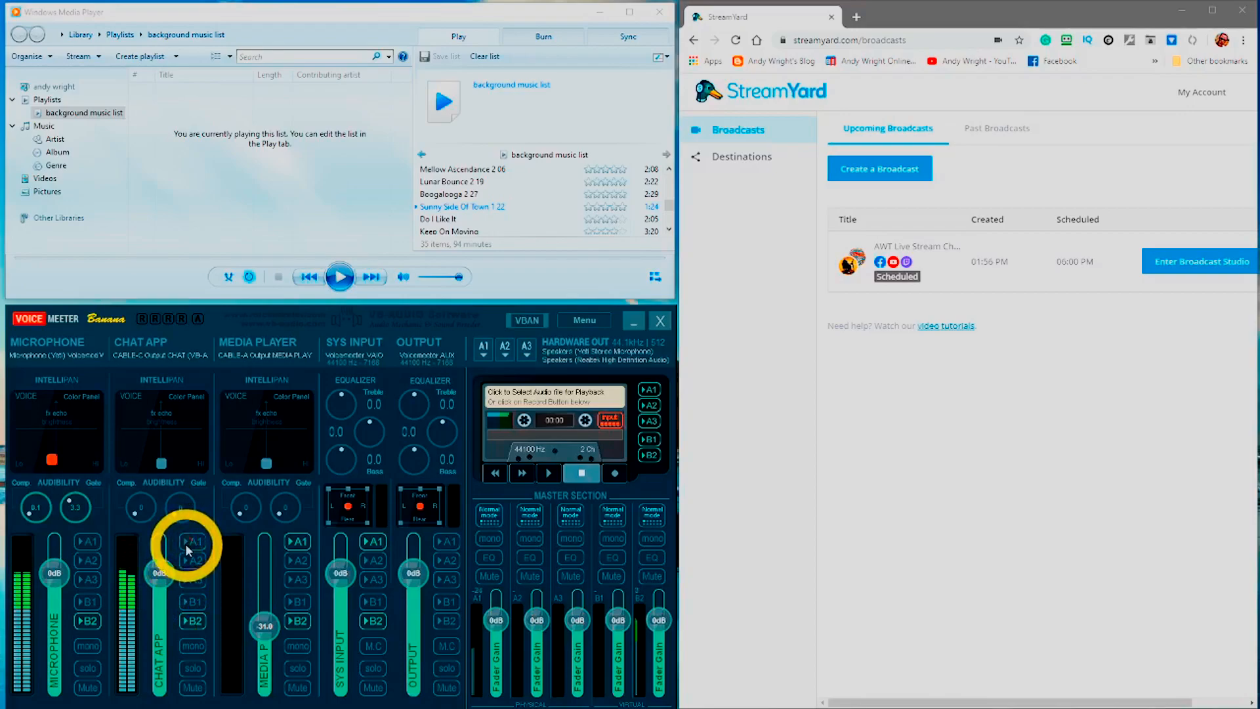
{"action": "left_click", "coordinate": [190, 560]}
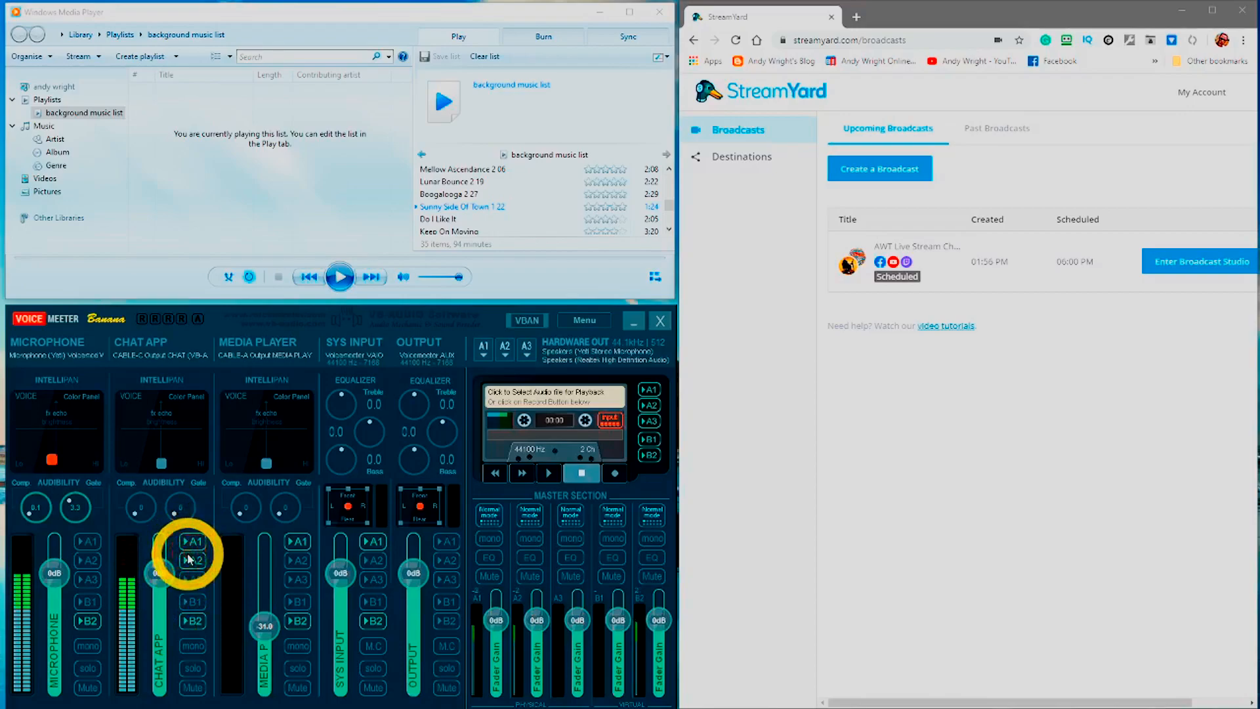
{"action": "left_click", "coordinate": [188, 545]}
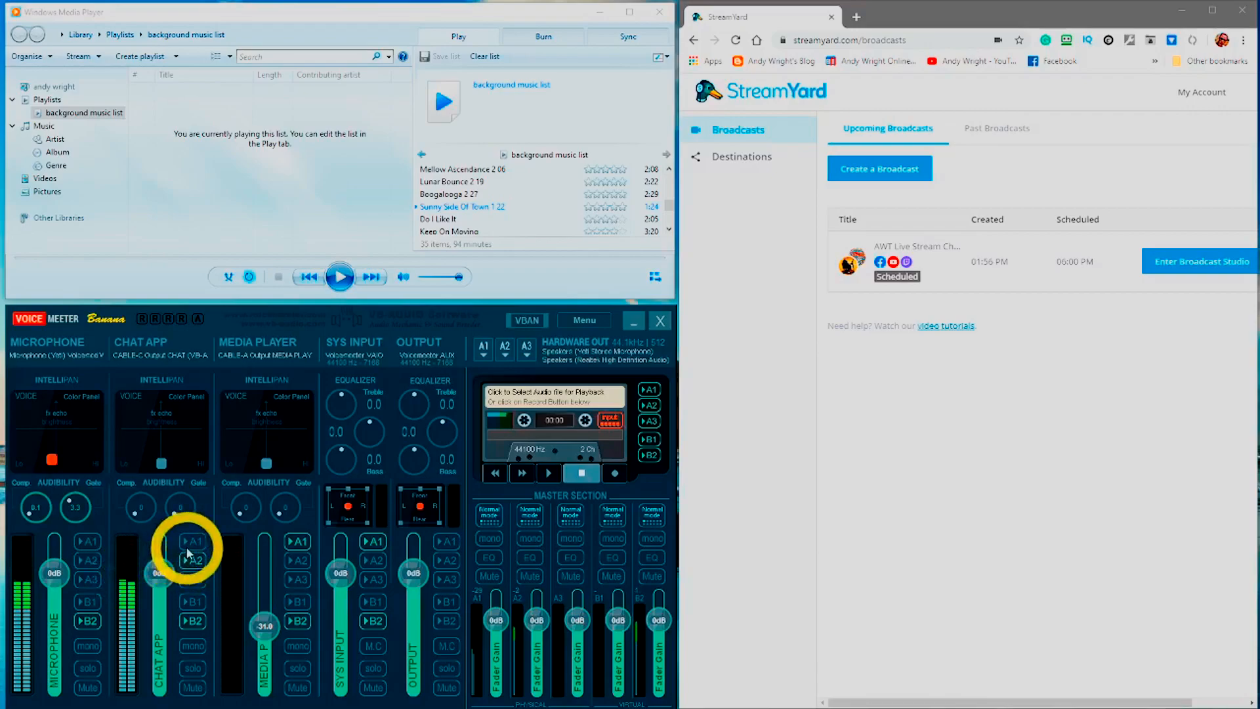
{"action": "left_click", "coordinate": [188, 548]}
{"action": "left_click", "coordinate": [189, 559]}
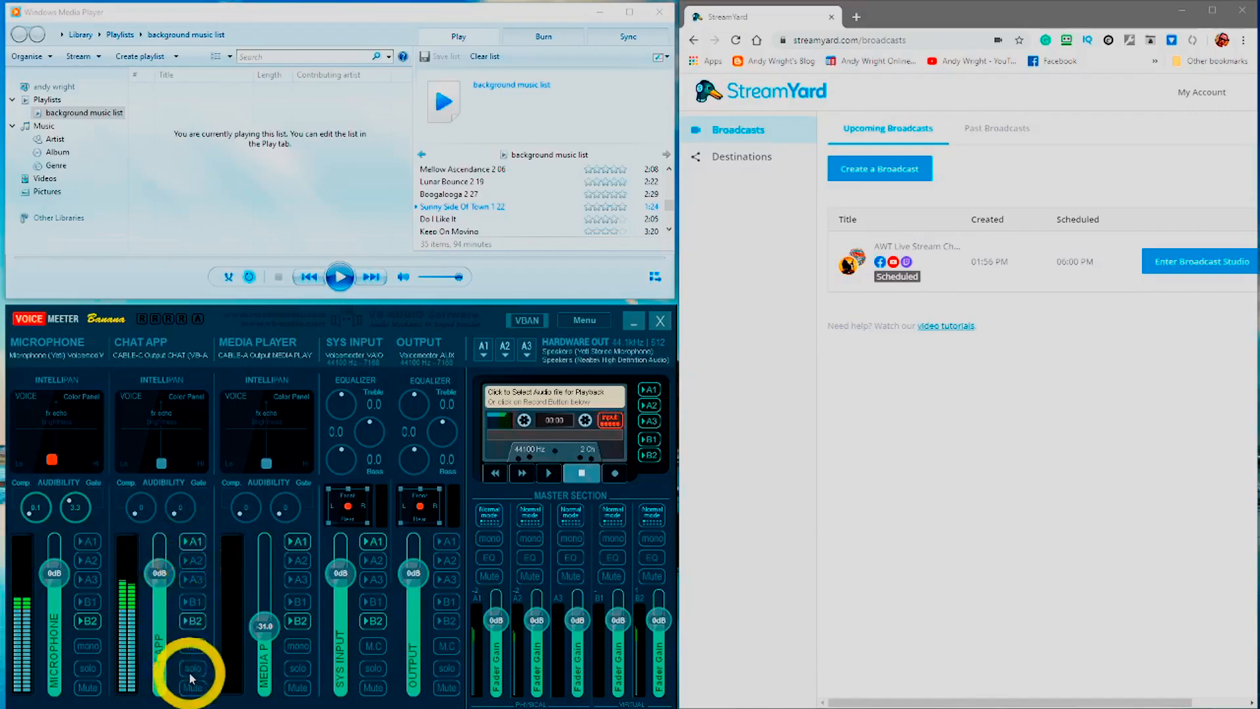